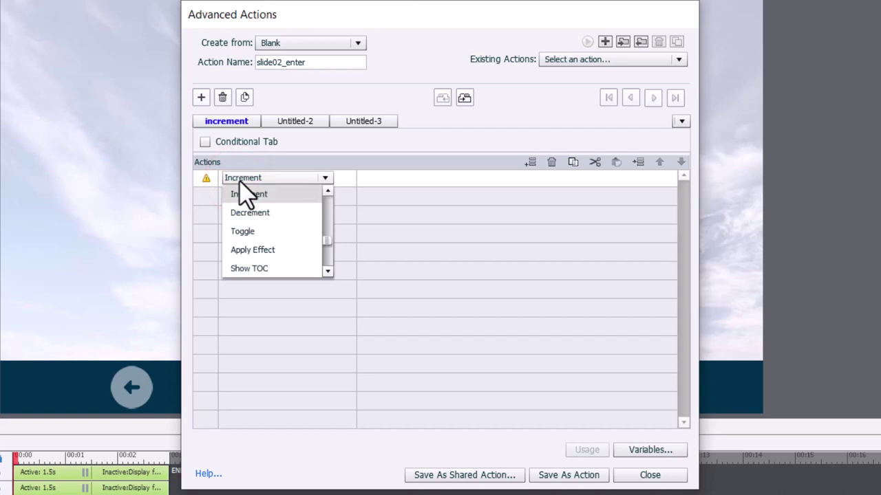
Add an Increment action that increases _slide02_visited by 1
click(240, 192)
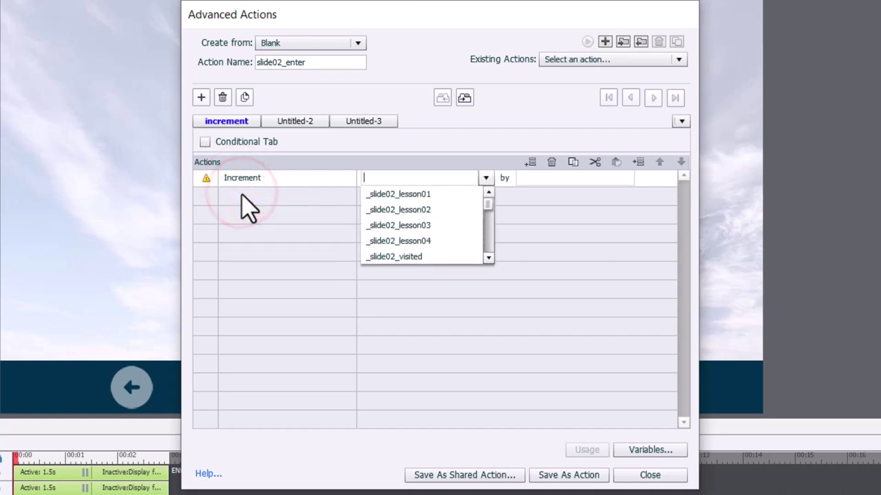
click(374, 256)
click(466, 180)
text(1)
key(Return)
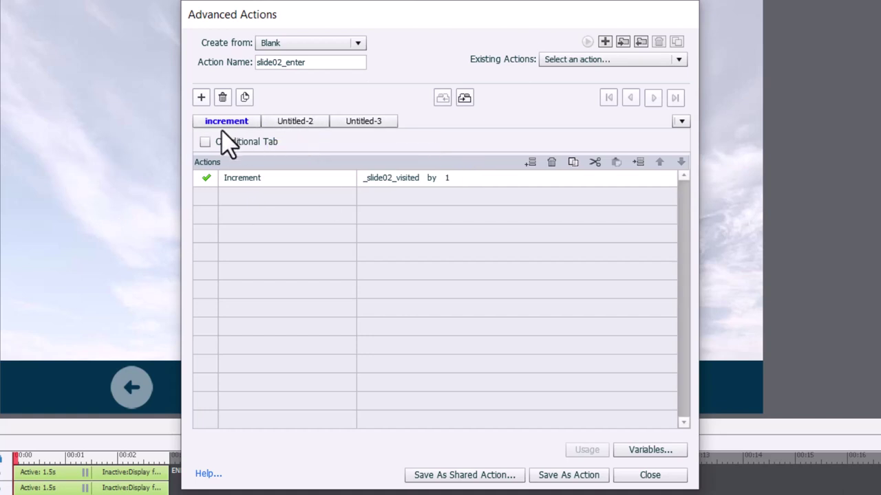
Rename the second decision to 'first'
click(292, 123)
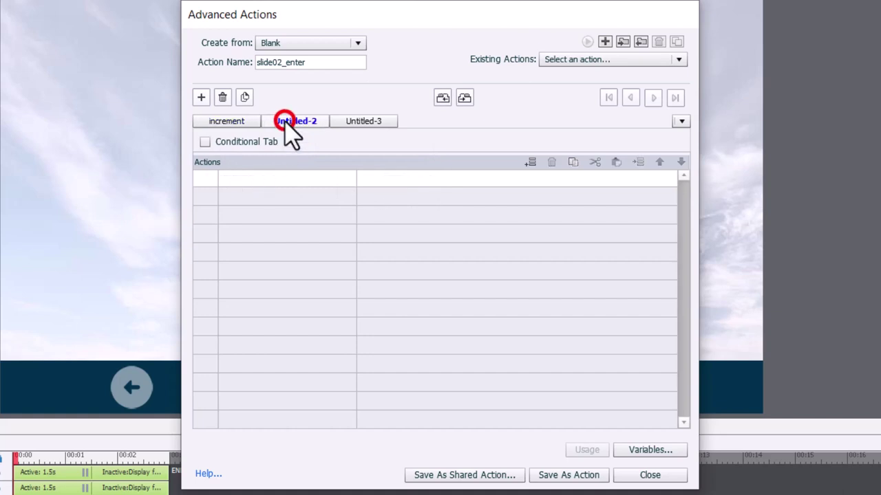
double_click(297, 123)
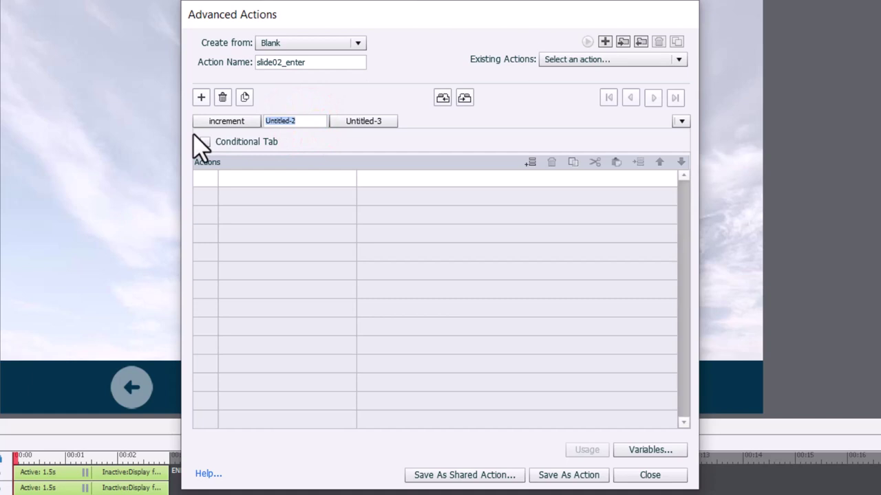
text(first)
key(Return)
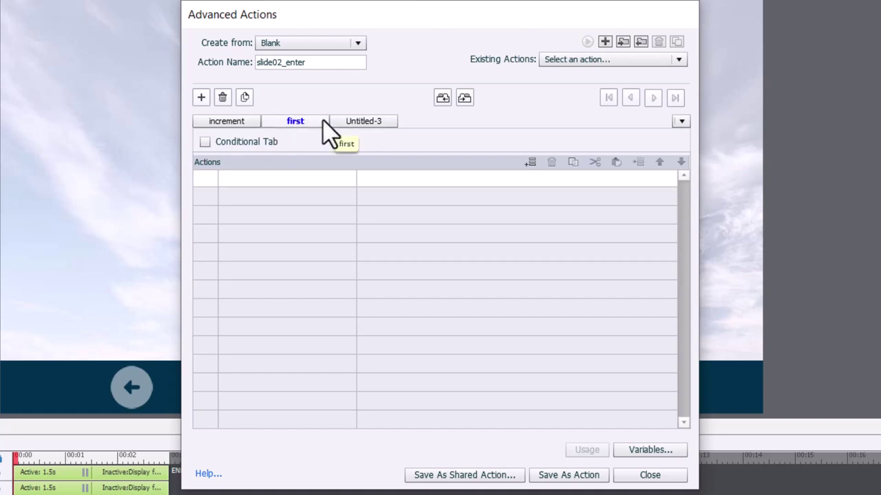
Make 'first' conditional, testing whether _slide02_visited is equal to literal 1
click(205, 142)
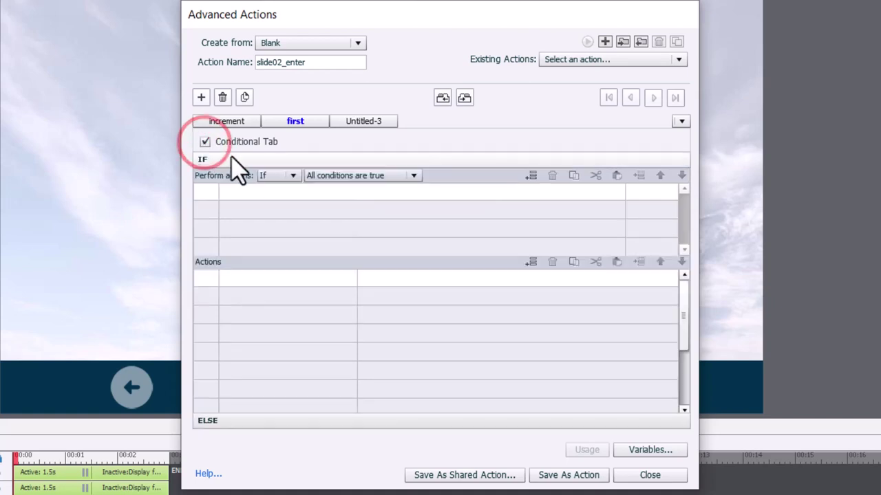
click(246, 191)
click(259, 194)
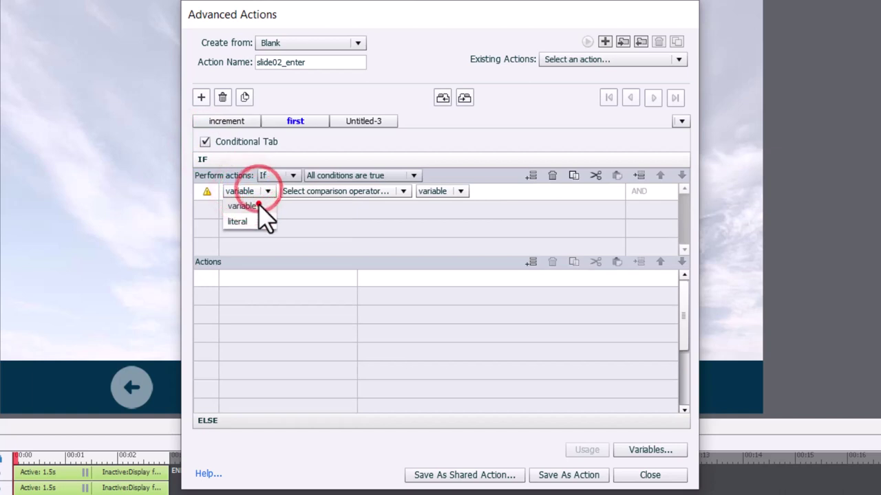
click(255, 204)
scroll(256, 248, down, 1)
click(263, 238)
click(341, 191)
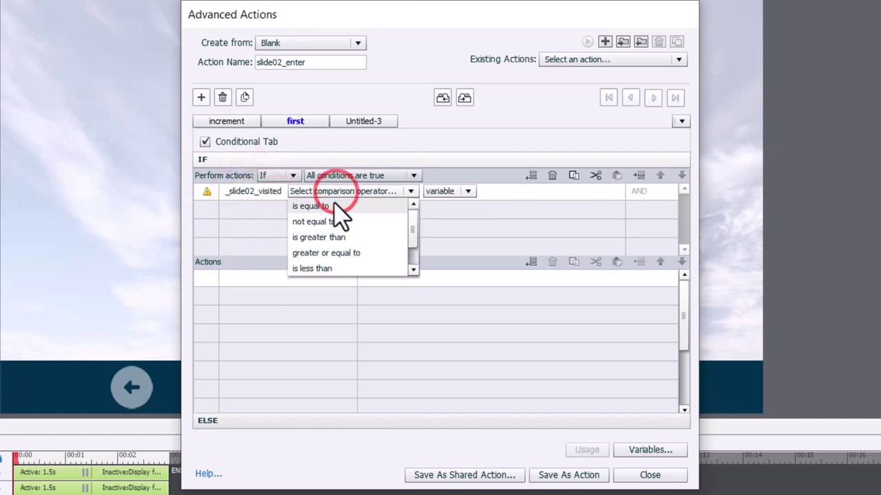
click(335, 203)
click(355, 189)
click(357, 220)
text(1)
key(Return)
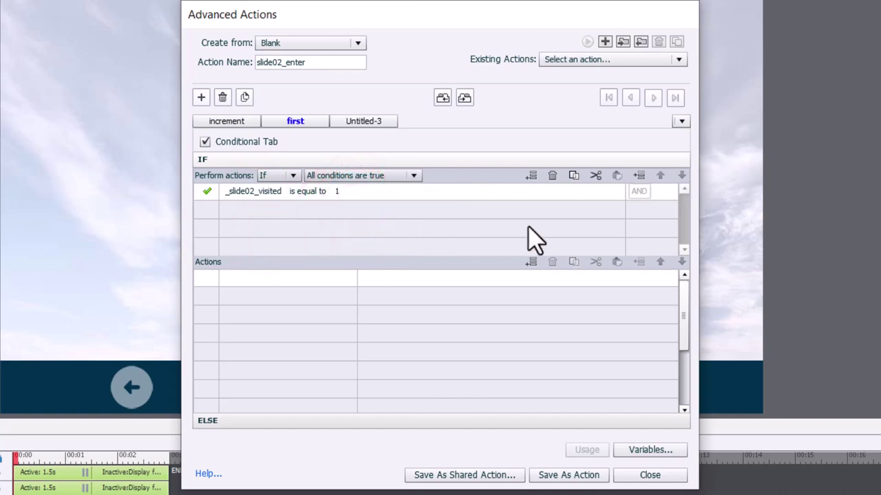
Add a Play Audio action beneath the condition and start choosing its audio file
click(237, 278)
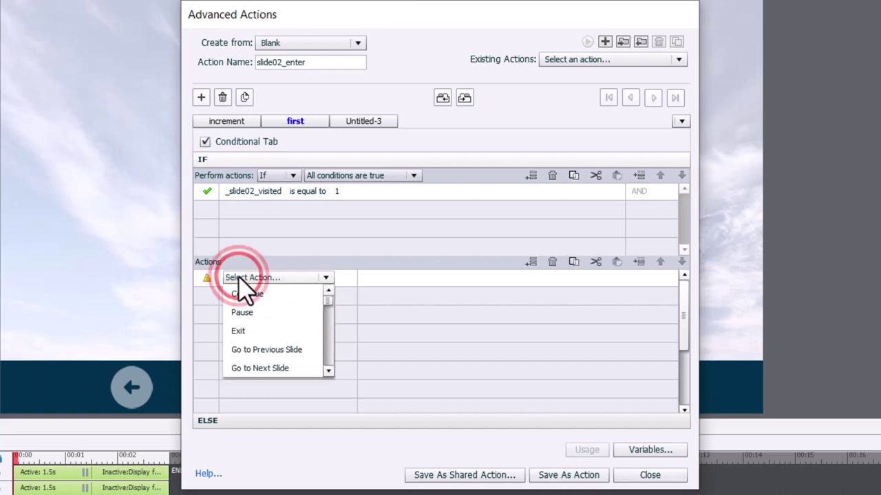
scroll(241, 289, down, 5)
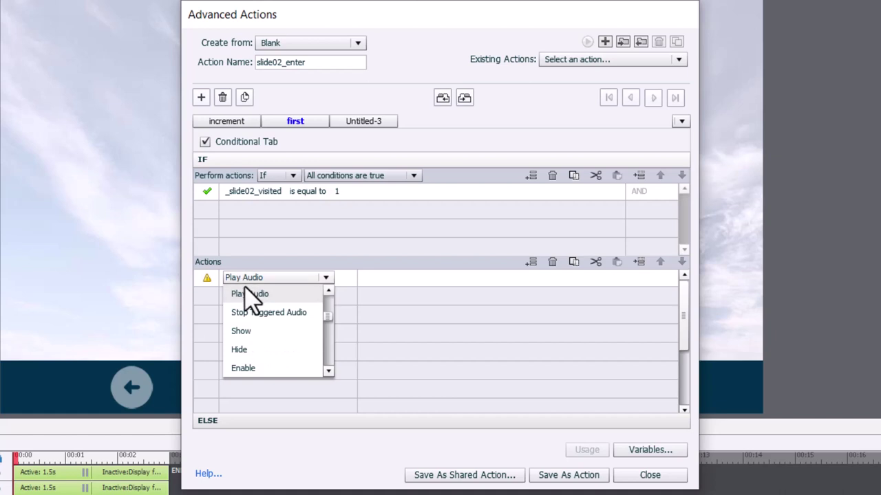
click(246, 293)
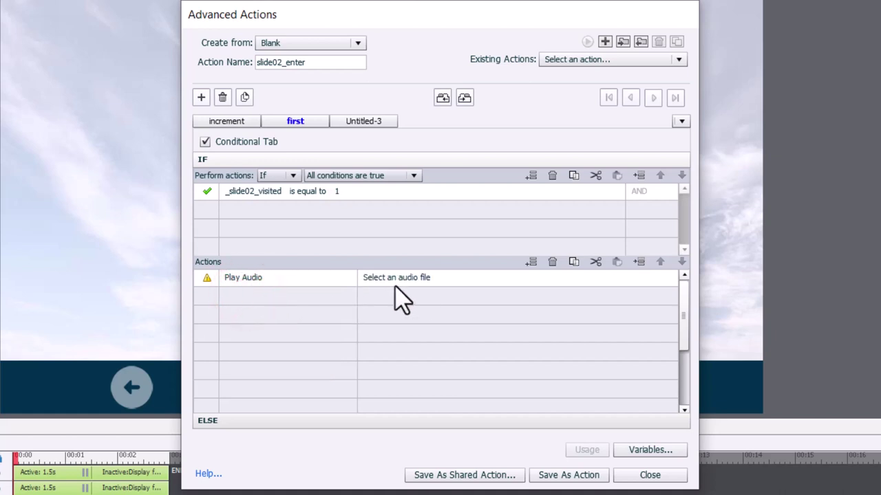
click(417, 279)
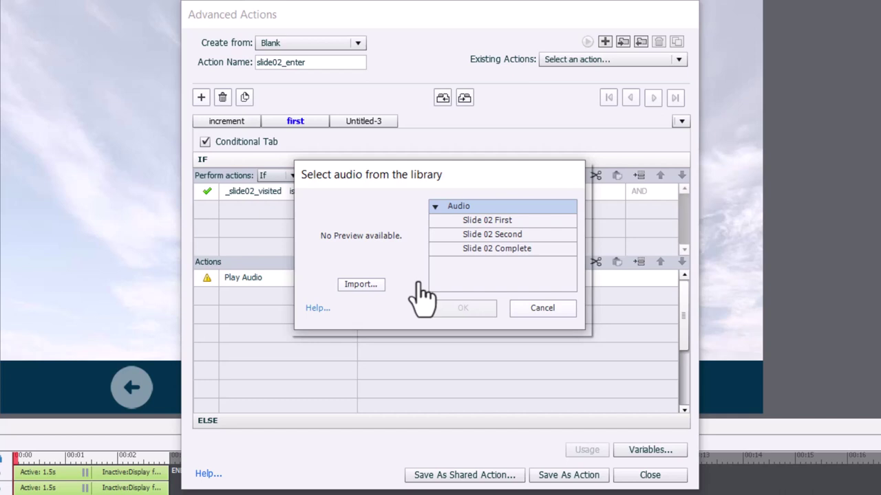
Pick the Slide 02 First clip, preview it, and confirm it as the audio
click(503, 221)
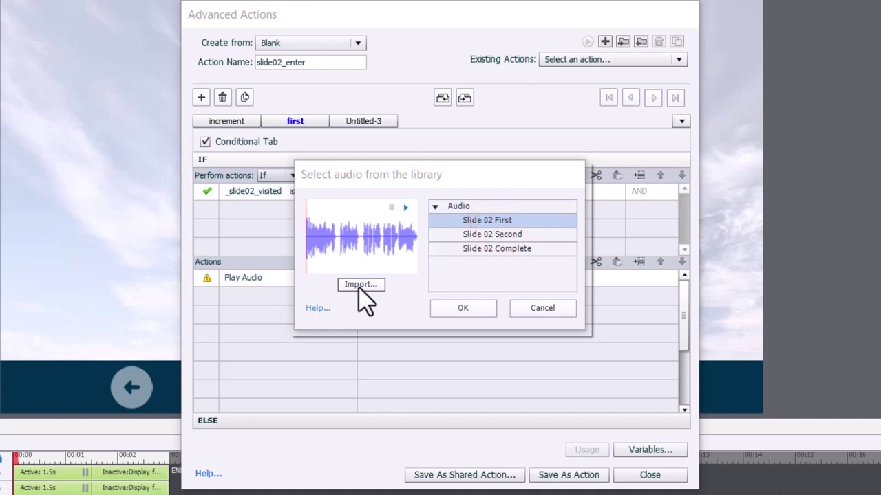
click(405, 208)
click(470, 311)
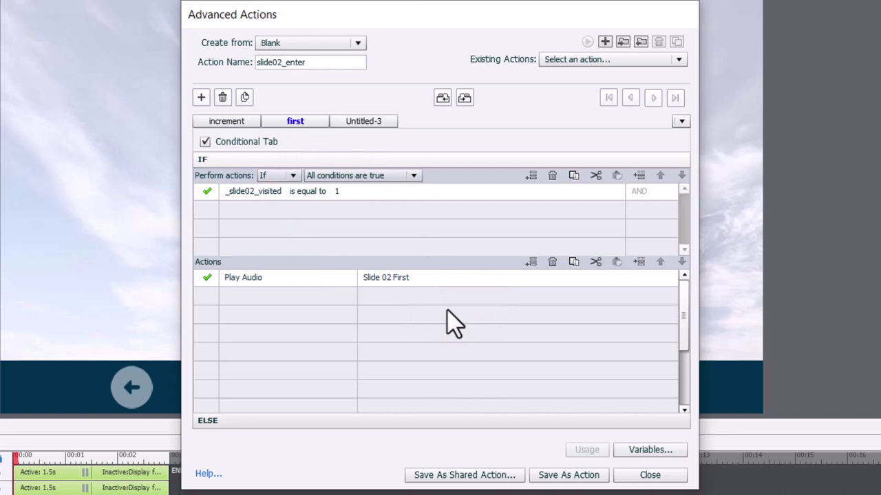
Duplicate the 'first' decision and rename the copy 'second'
click(246, 97)
click(369, 121)
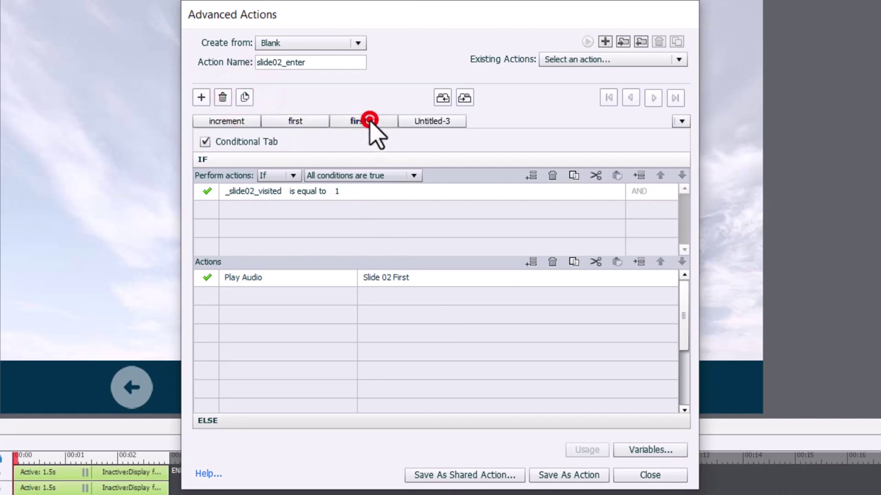
text(second)
key(Return)
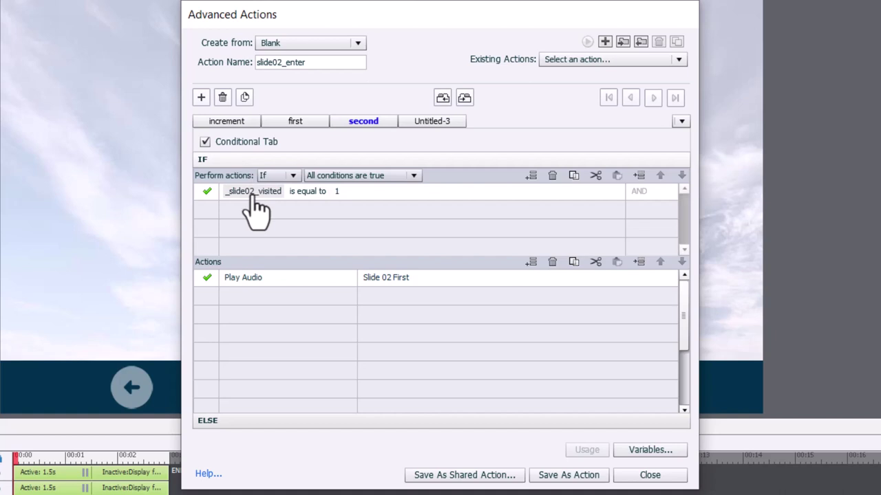
Change the condition's compared value to literal 2 and start changing the audio clip
click(338, 192)
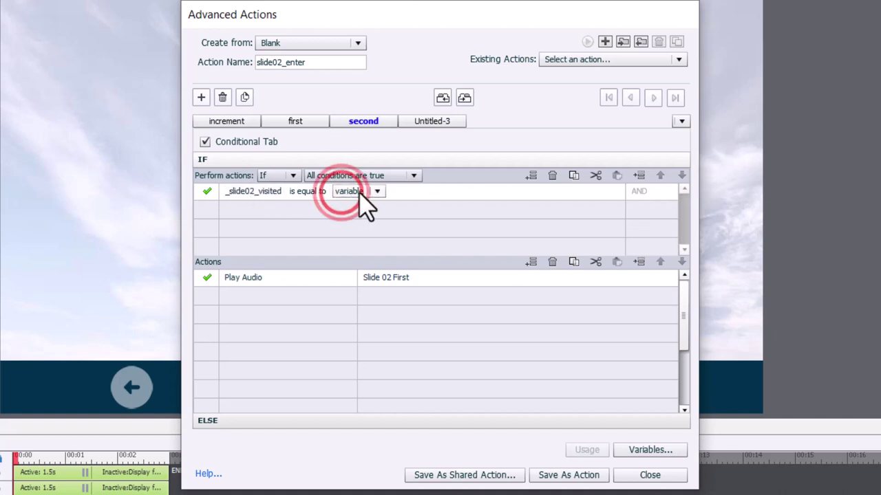
click(360, 192)
click(368, 221)
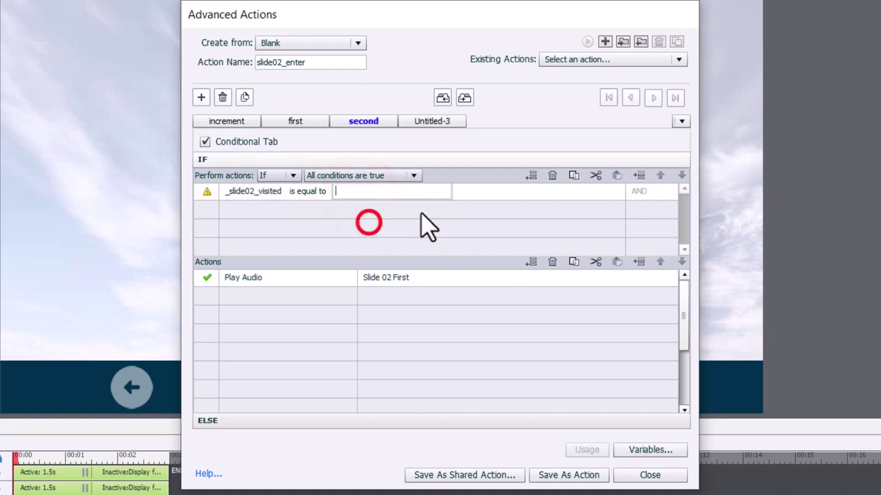
text(2)
key(Return)
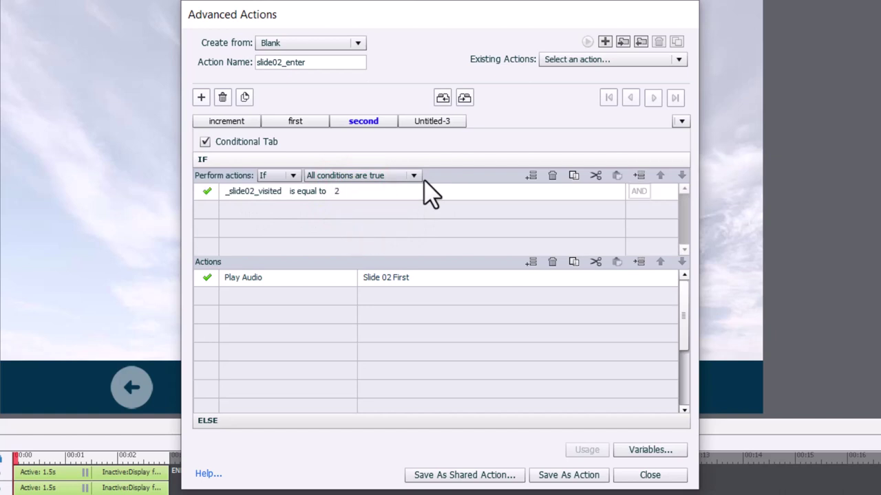
click(397, 282)
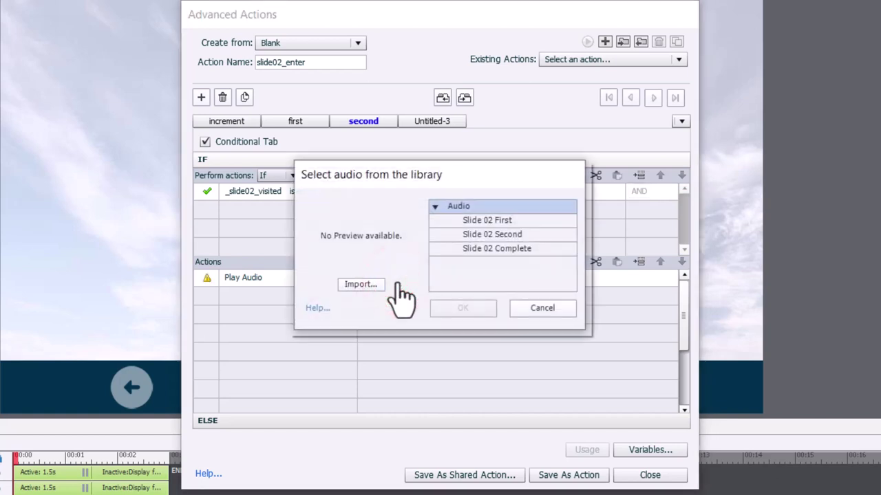
Pick the Slide 02 Second clip, preview it, and confirm it as the audio
click(514, 236)
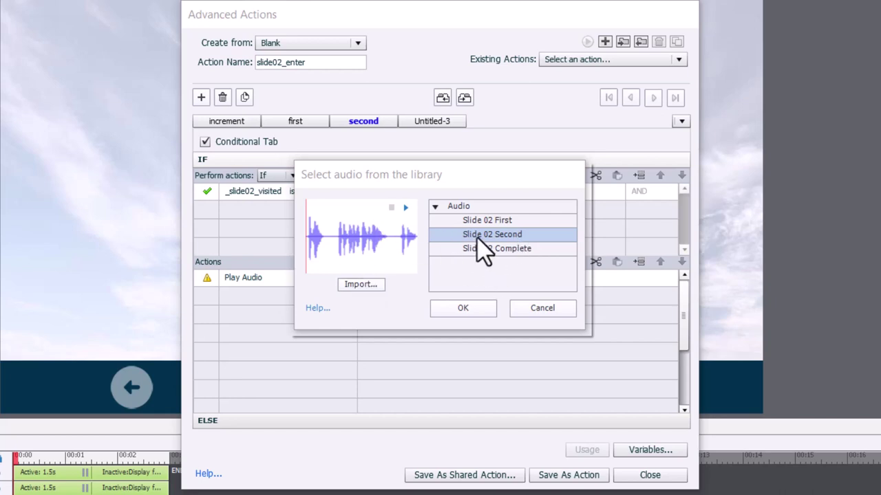
click(405, 207)
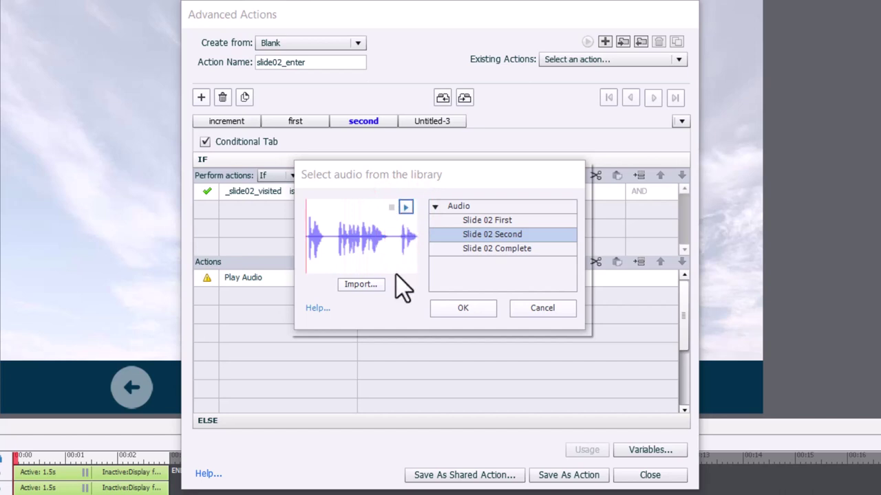
click(463, 308)
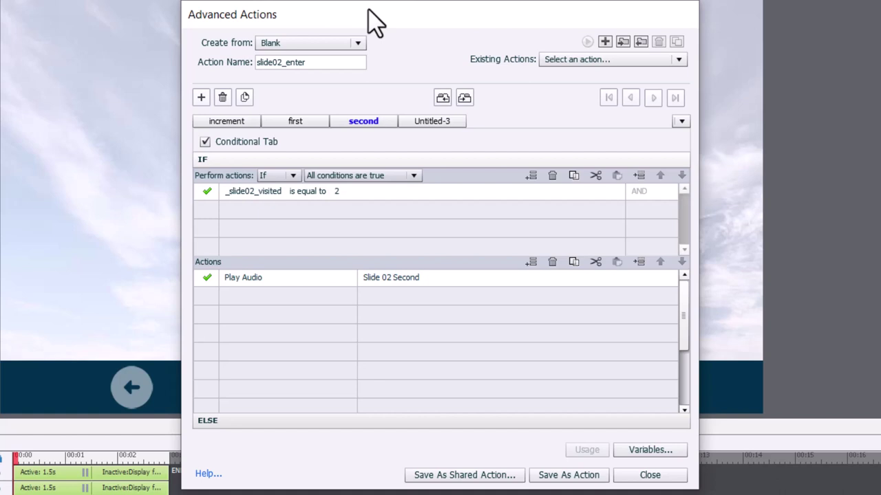
Clear the Untitled-3 decision's name and make it conditional
click(428, 126)
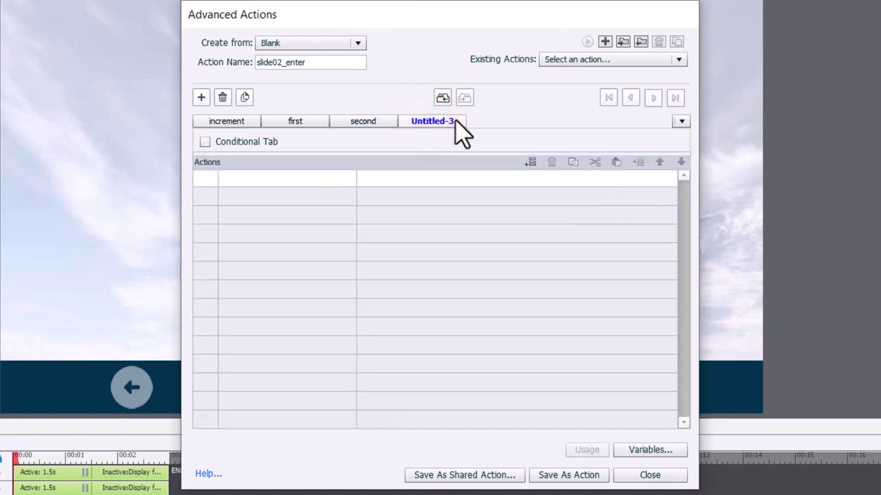
double_click(456, 123)
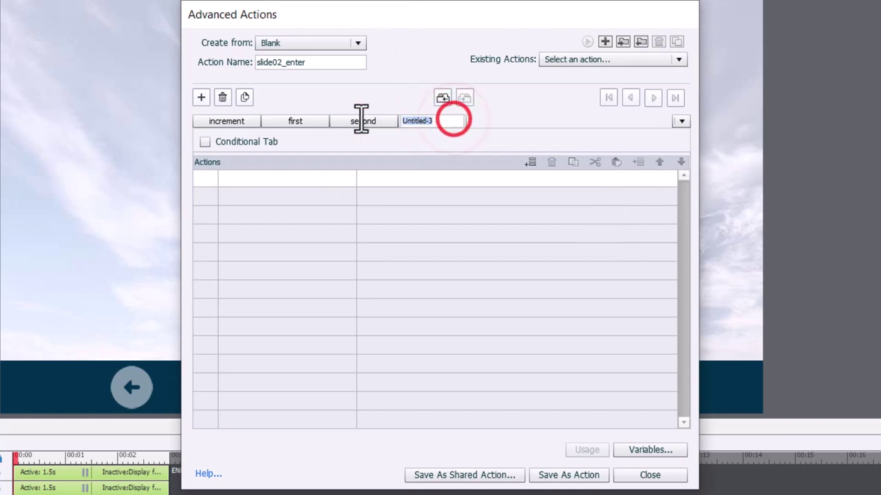
key(BackSpace)
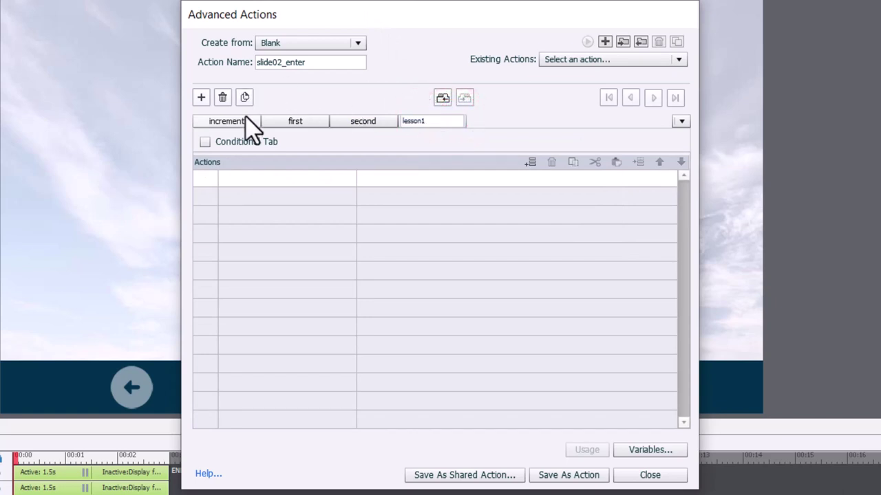
click(204, 143)
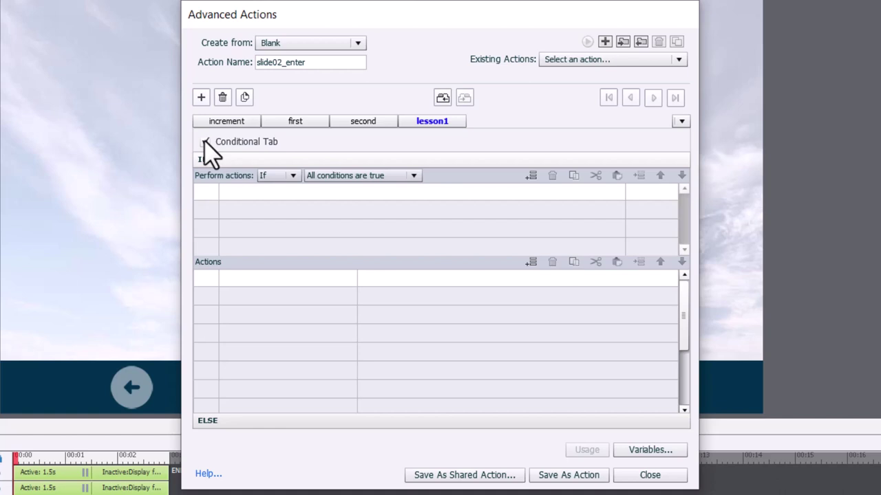
Set the condition to _slide02_lesson01 is equal to literal 1
click(235, 187)
click(240, 191)
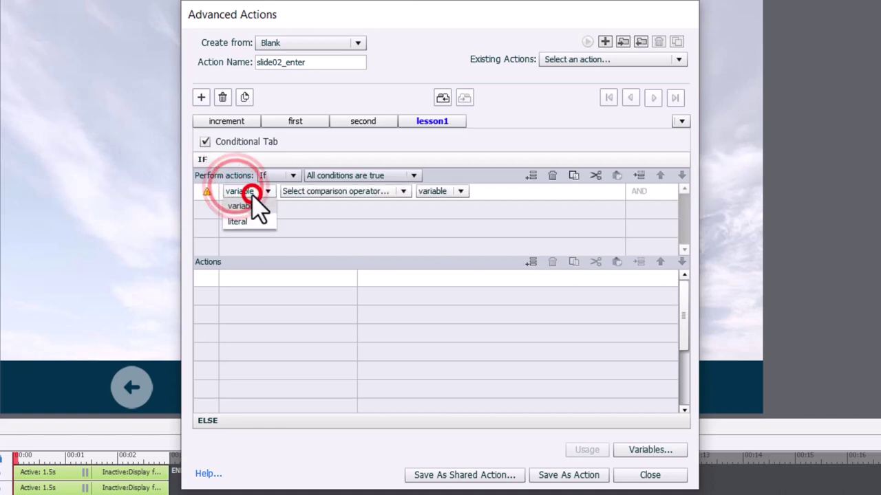
click(253, 201)
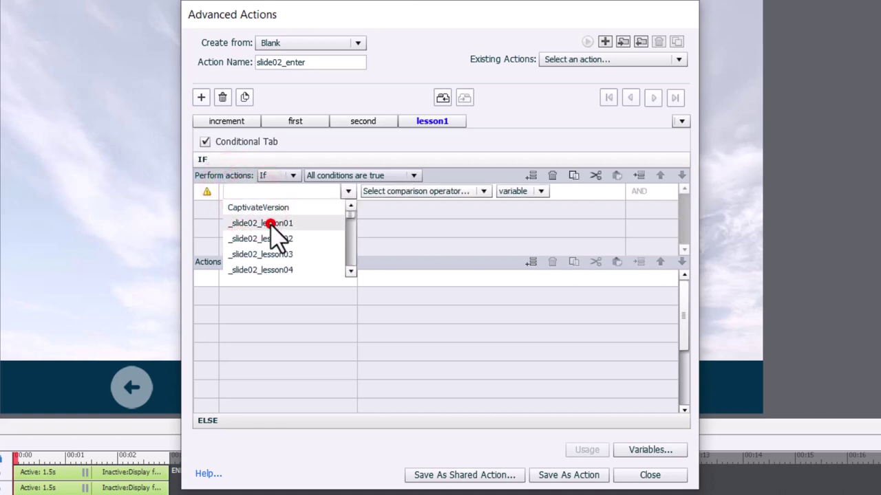
click(269, 220)
click(321, 192)
click(323, 203)
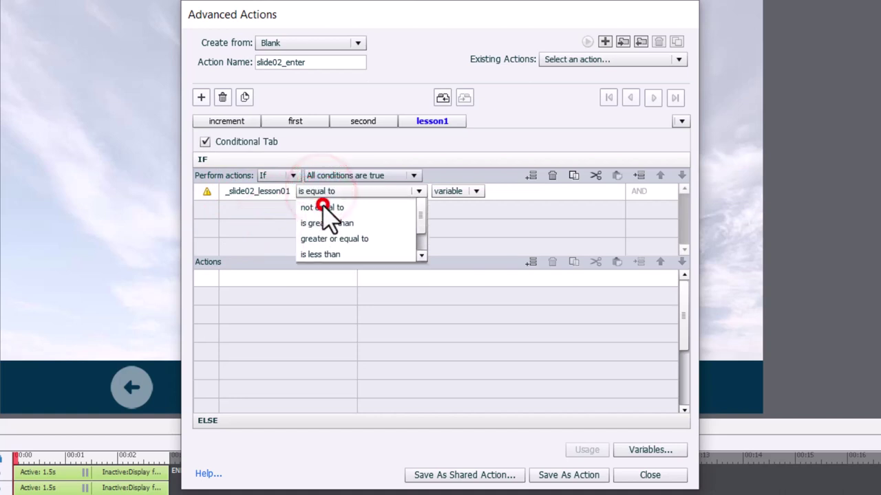
click(360, 192)
click(358, 217)
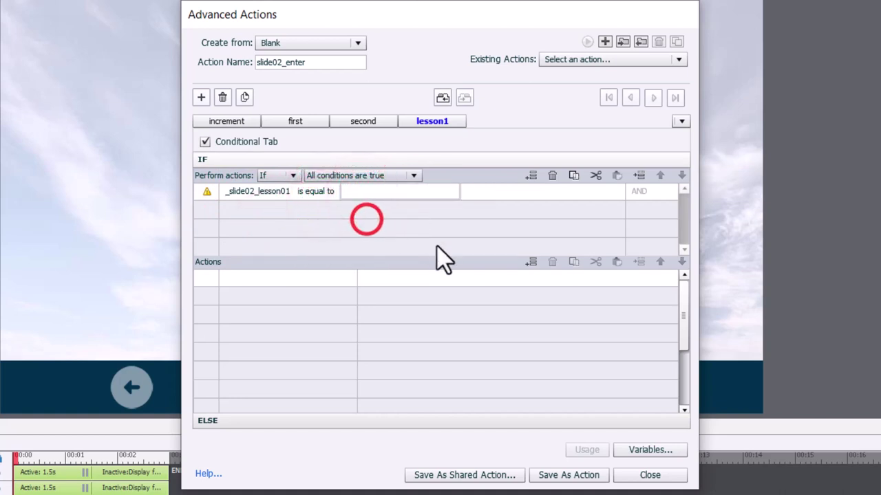
text(1)
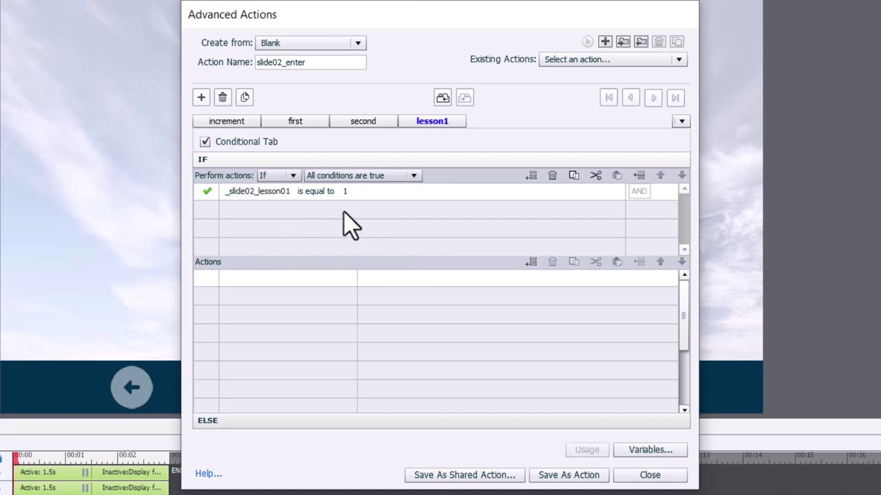
Add a Change State of action setting slide02_lesson01 to completed
click(254, 278)
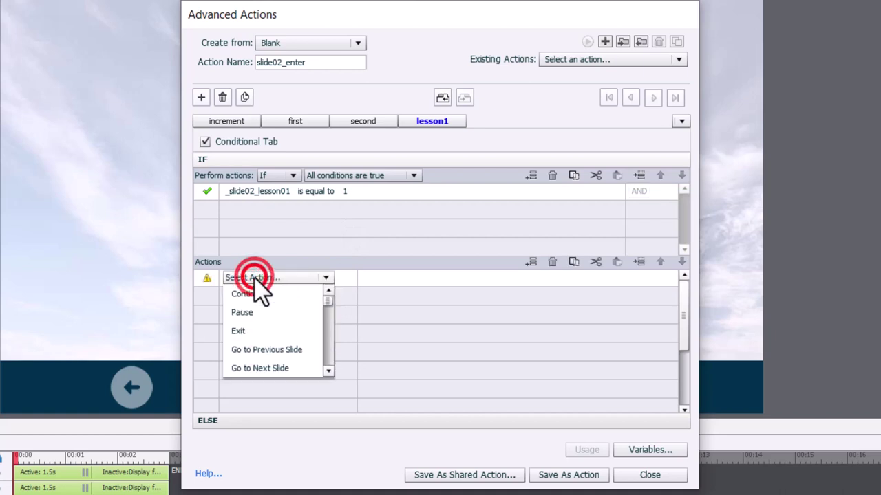
key(c)
key(h)
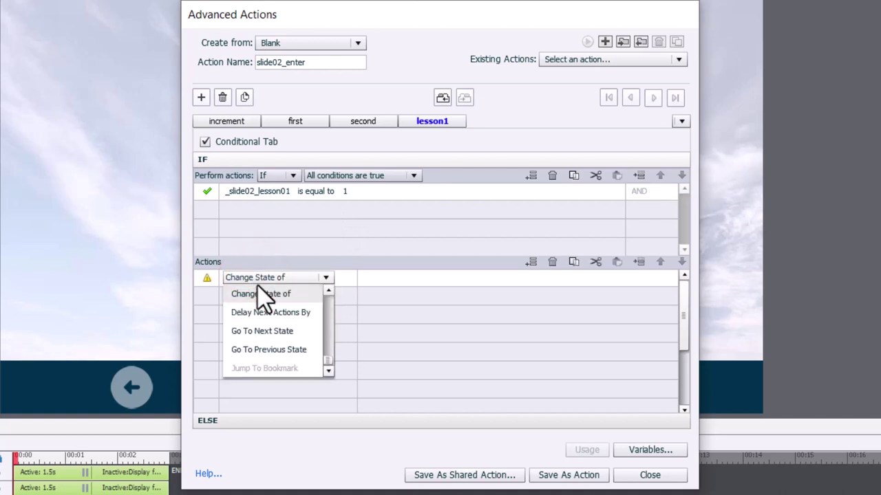
click(257, 293)
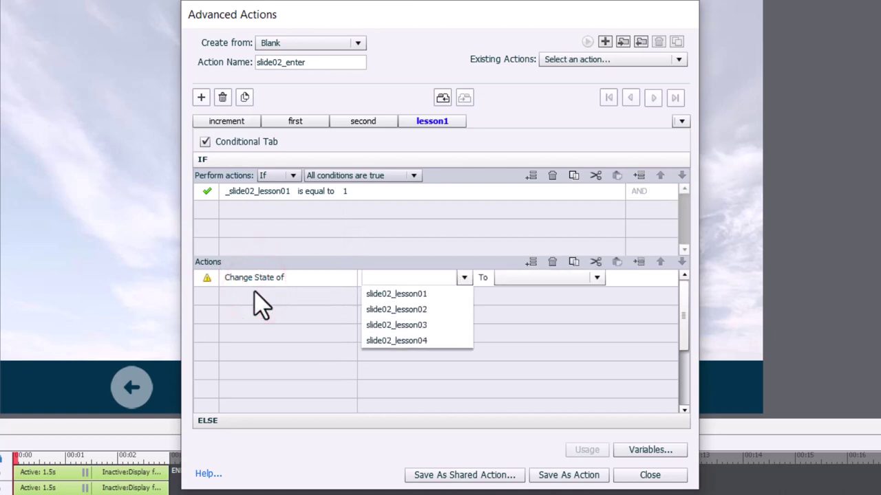
click(406, 298)
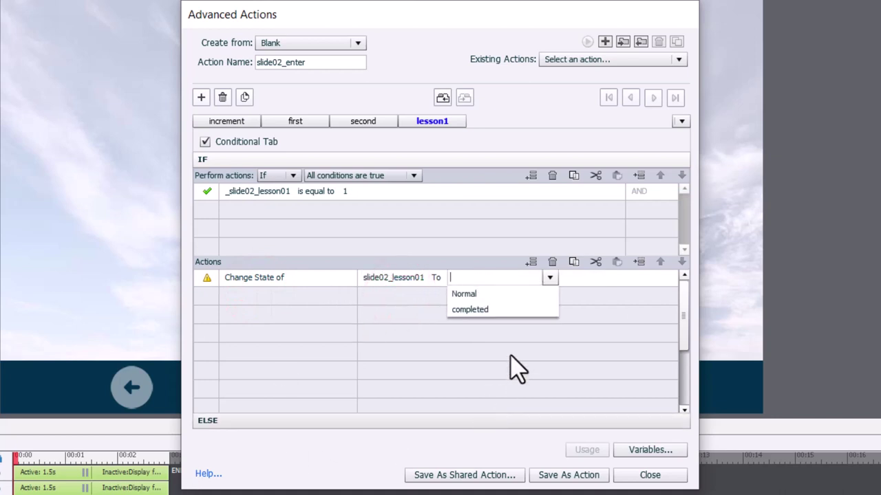
click(486, 310)
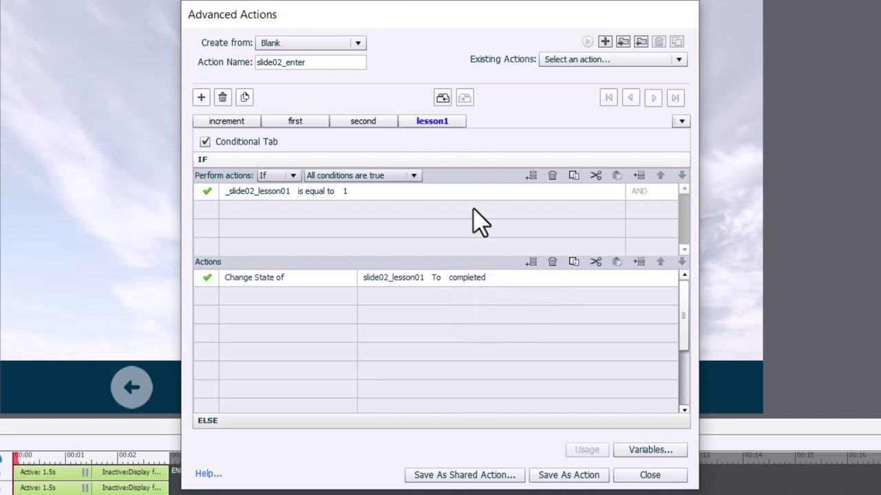
Duplicate into lesson2, testing _slide02_lesson02 and setting slide02_lesson02 to completed
click(245, 97)
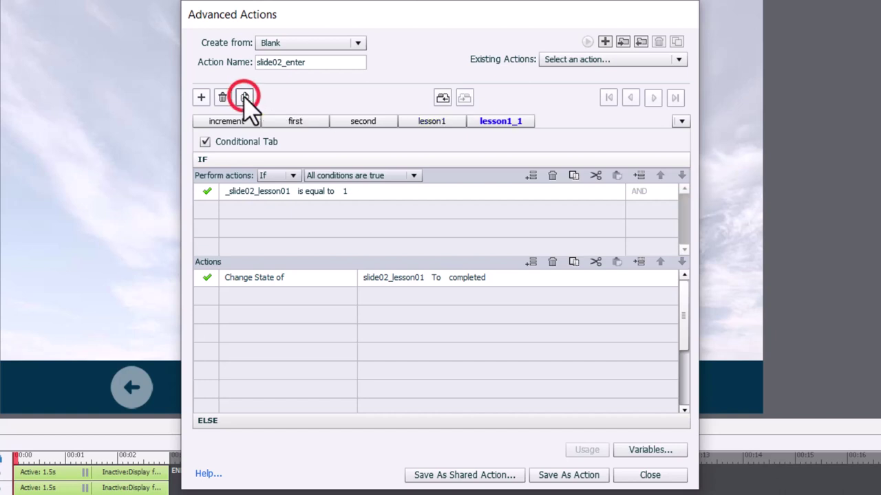
double_click(520, 124)
click(521, 123)
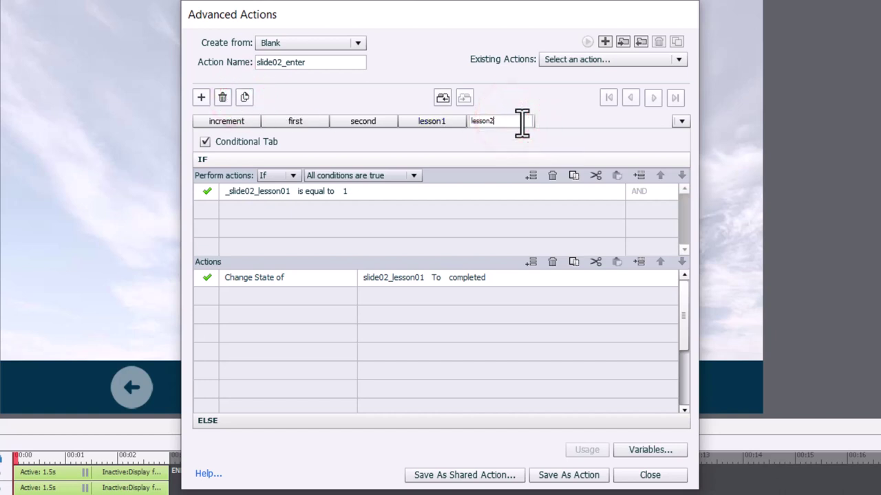
click(267, 192)
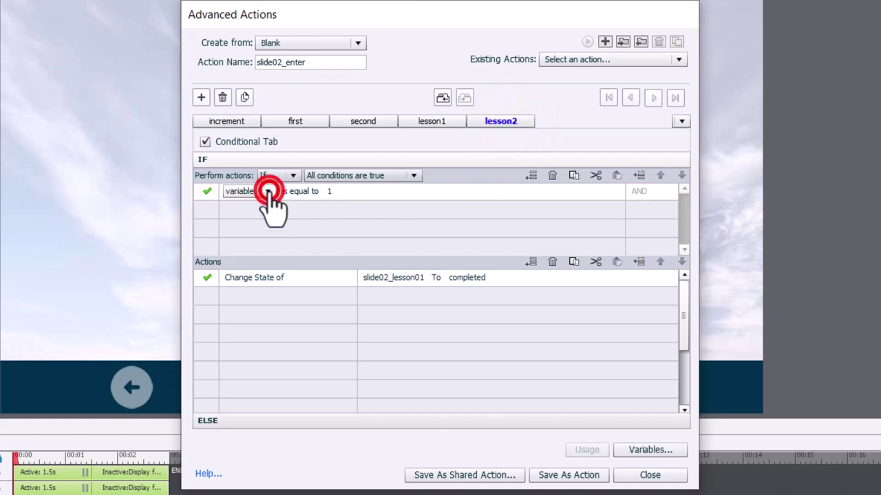
click(267, 191)
click(269, 206)
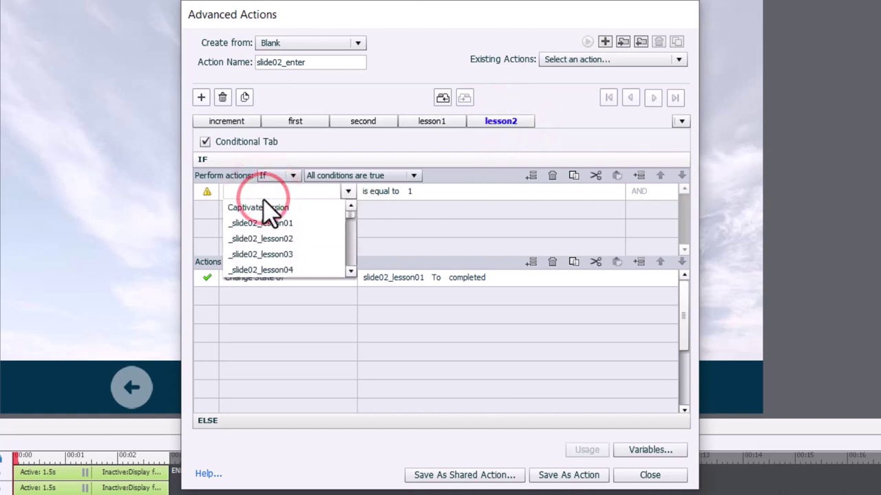
click(278, 237)
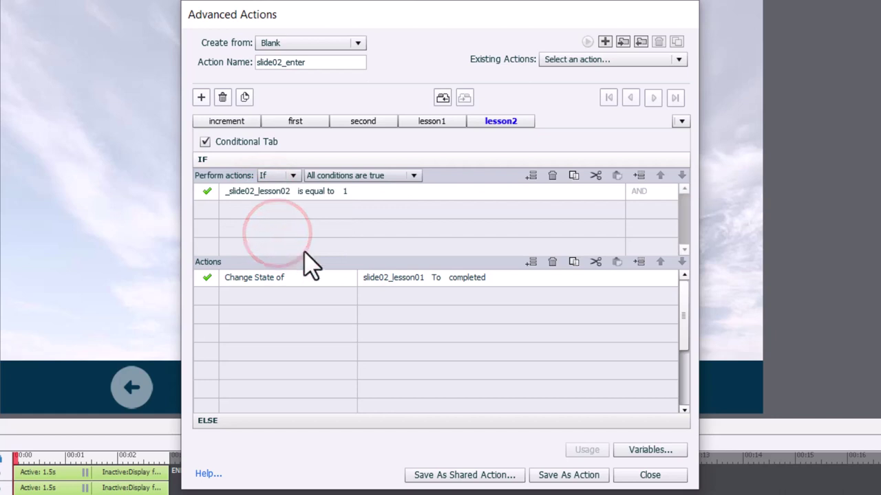
click(409, 278)
click(419, 309)
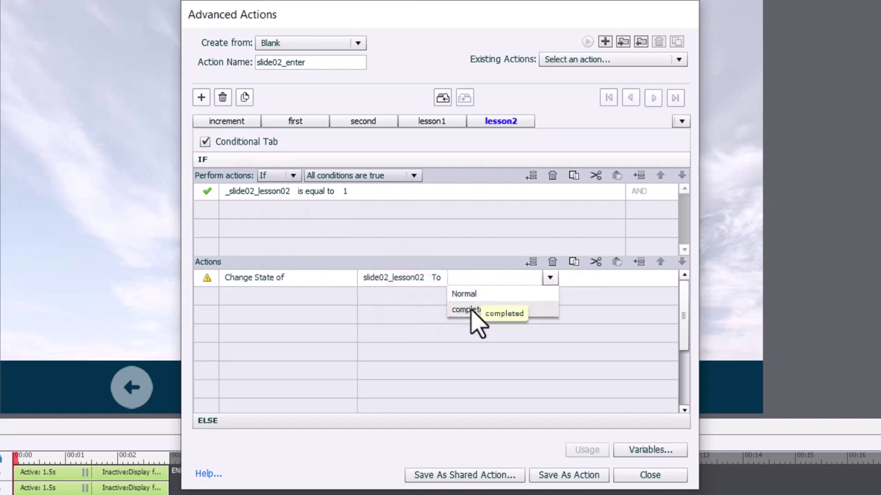
click(470, 311)
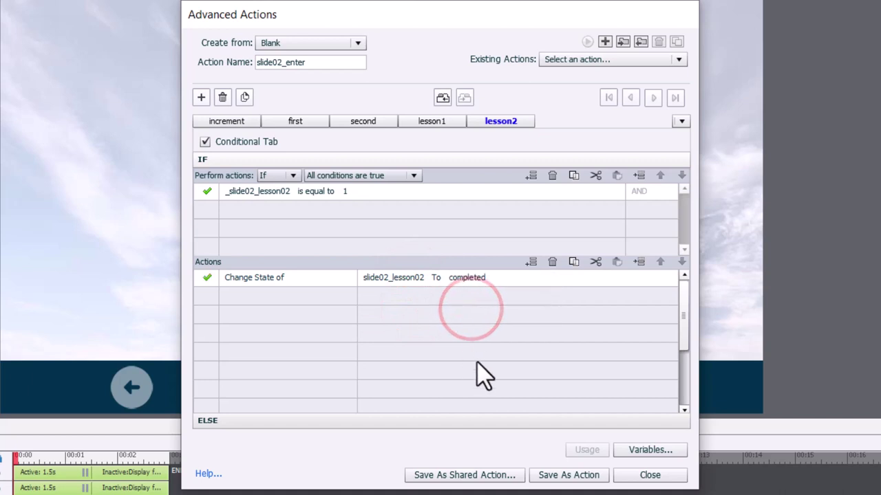
Duplicate into lesson3, testing _slide02_lesson03 and setting slide02_lesson03 to completed
click(246, 97)
click(574, 121)
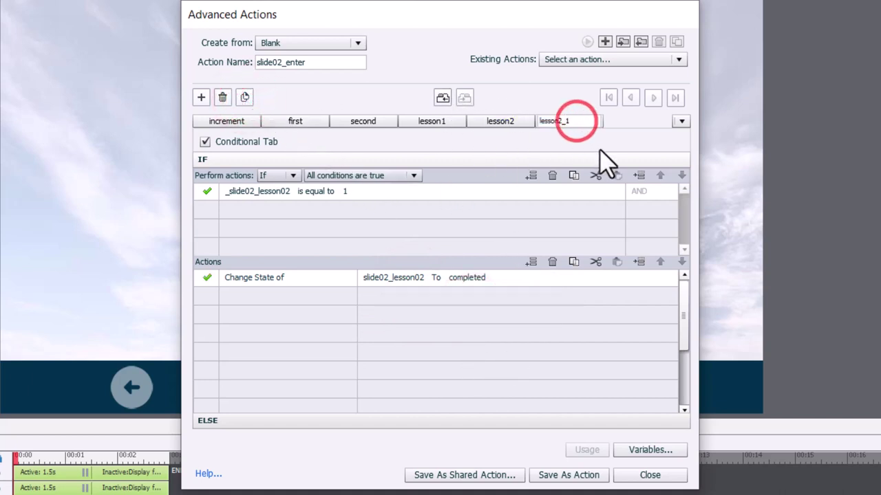
key(BackSpace)
key(BackSpace)
key(BackSpace)
text(3)
click(260, 194)
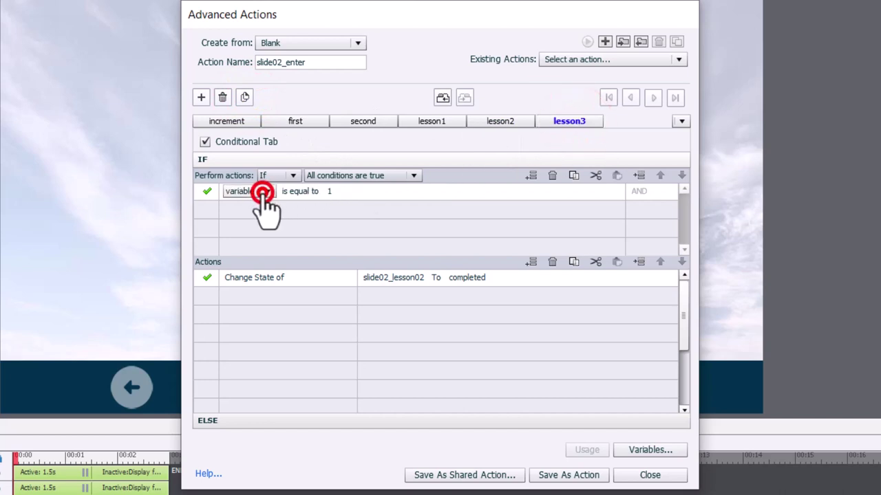
click(256, 207)
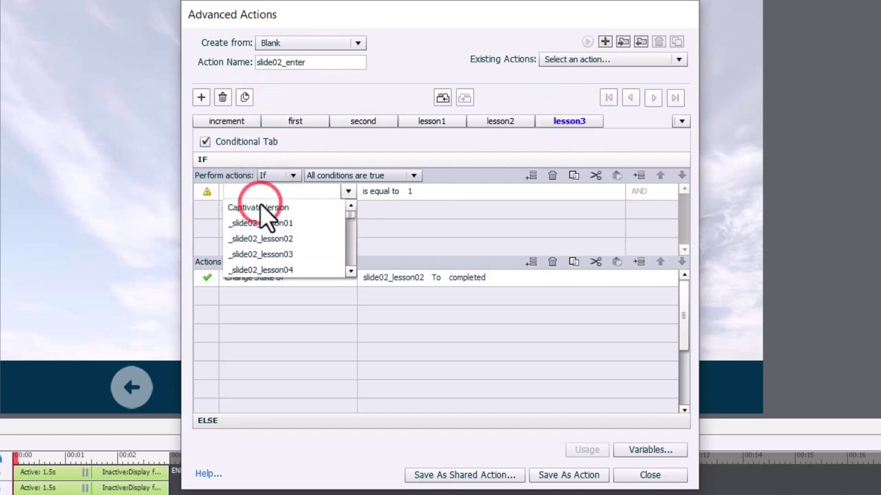
click(318, 255)
click(406, 278)
click(405, 279)
click(428, 323)
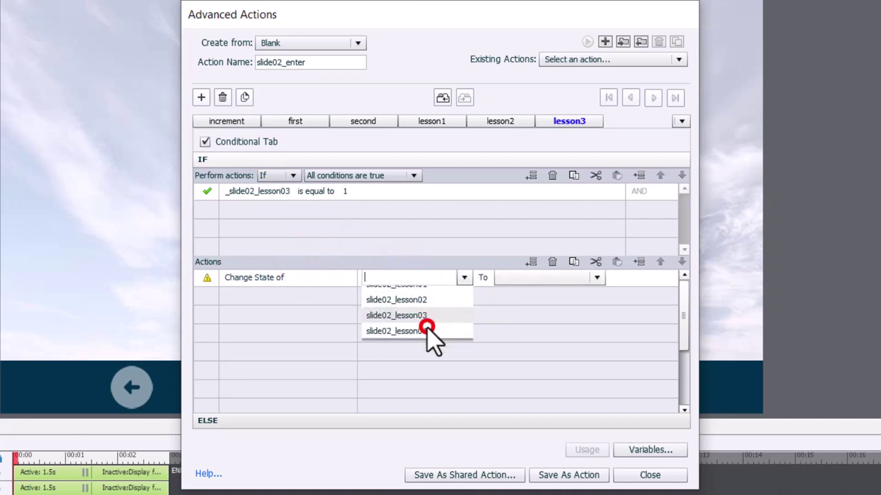
click(455, 310)
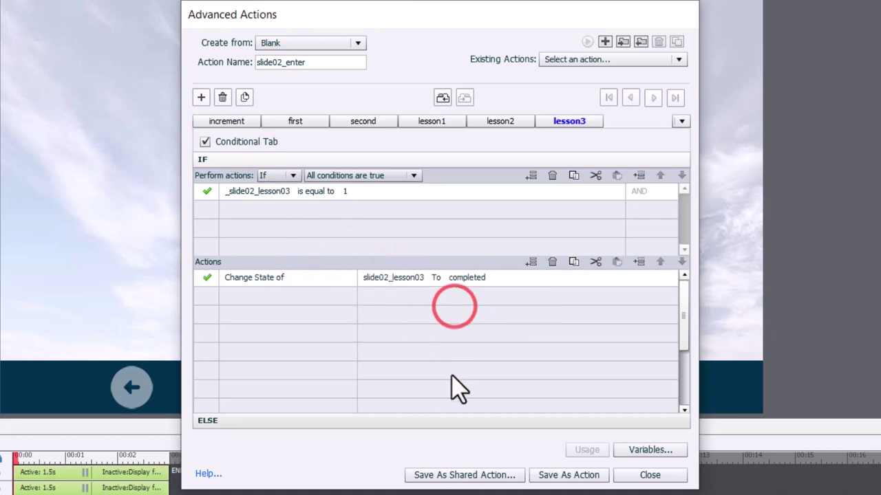
Duplicate into lesson4, testing _slide02_lesson04 and setting slide02_lesson04 to completed
click(244, 97)
click(639, 121)
double_click(638, 121)
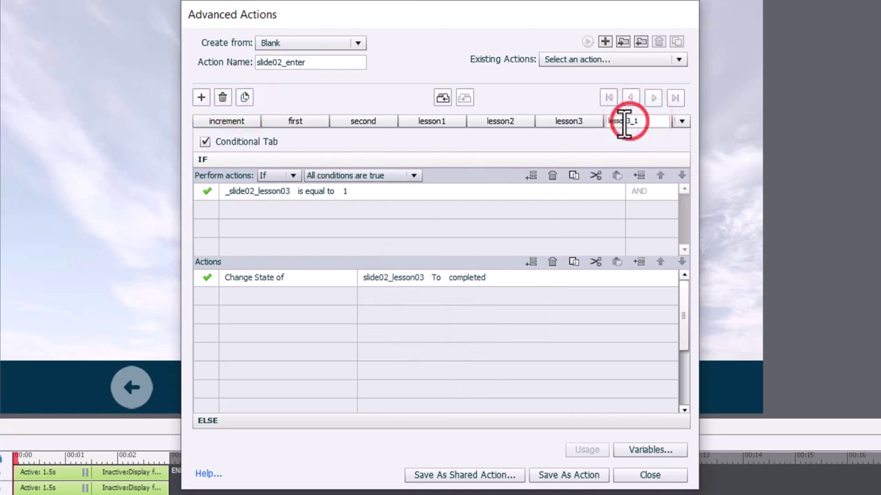
key(BackSpace)
key(BackSpace)
key(BackSpace)
text(4)
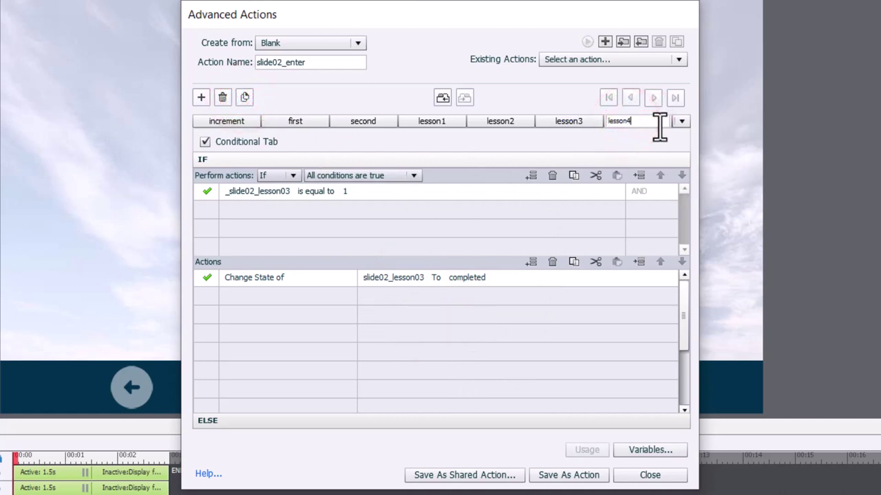
click(246, 191)
click(249, 206)
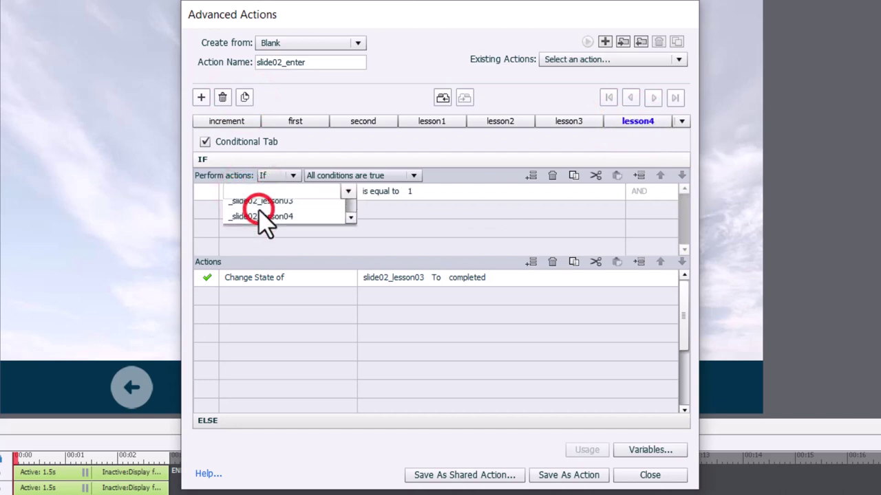
click(305, 273)
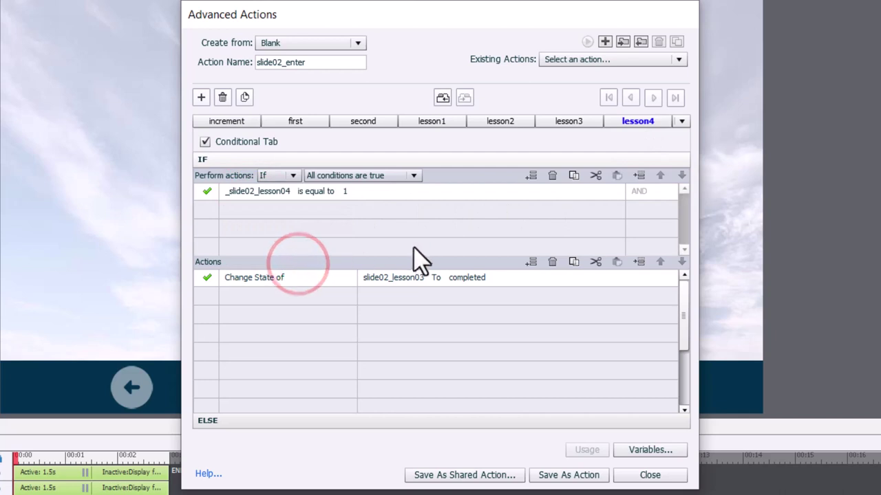
click(403, 284)
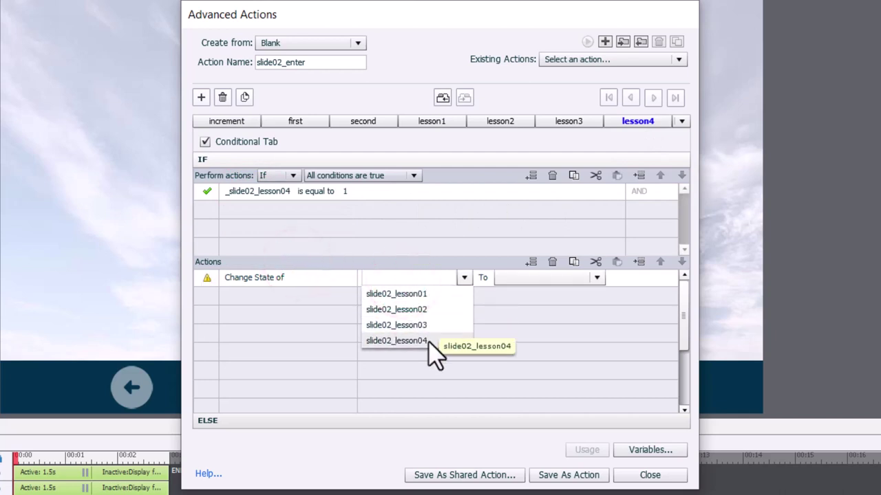
click(426, 340)
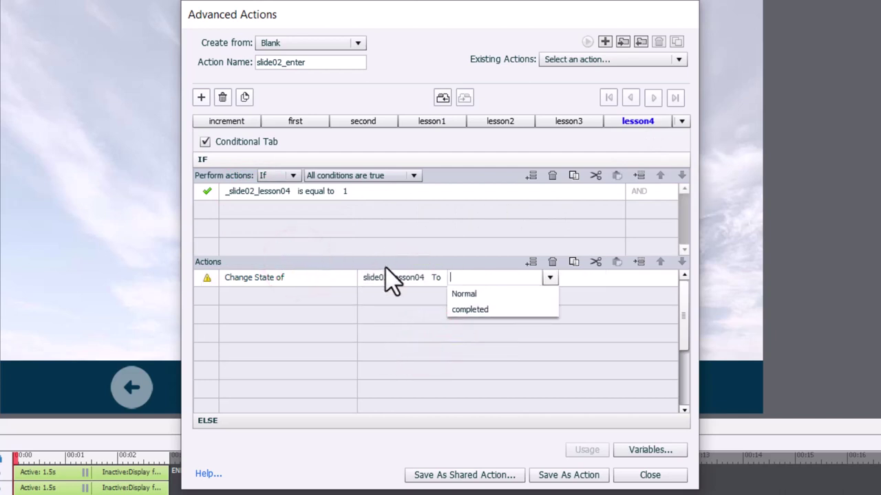
click(487, 310)
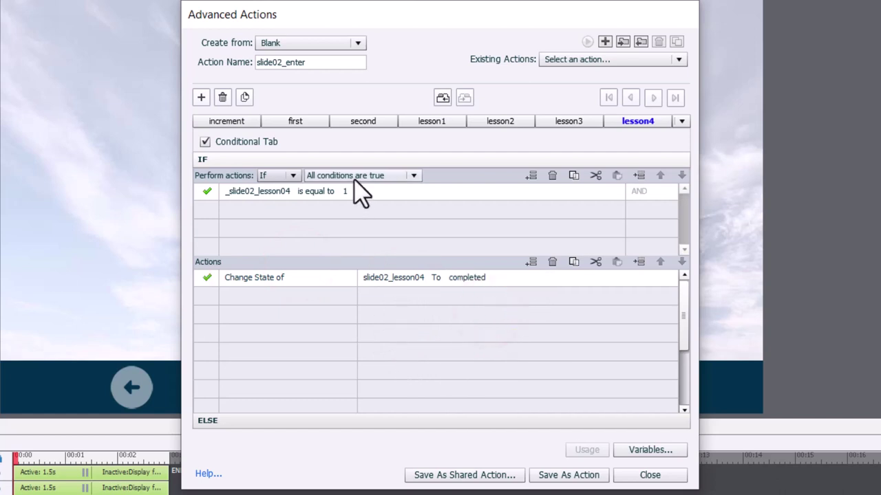
Duplicate lesson4 as the check decision and add a _slide02_lesson01 equals literal 1 condition
click(245, 97)
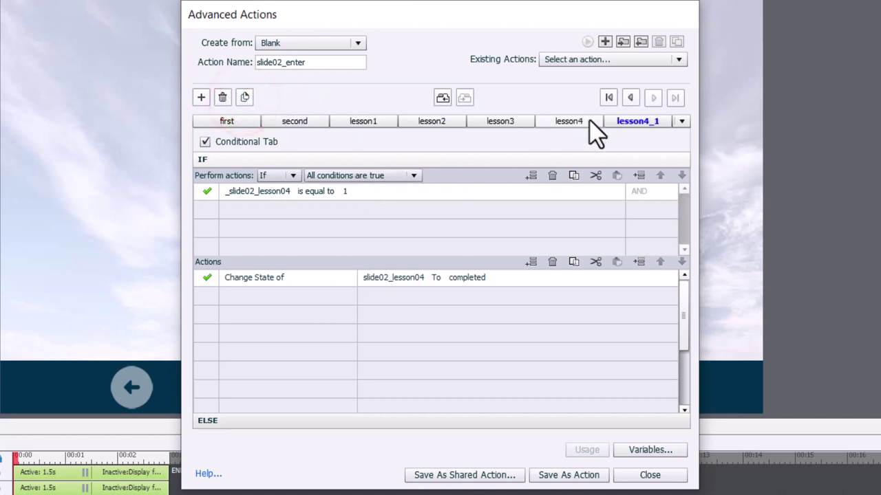
double_click(639, 121)
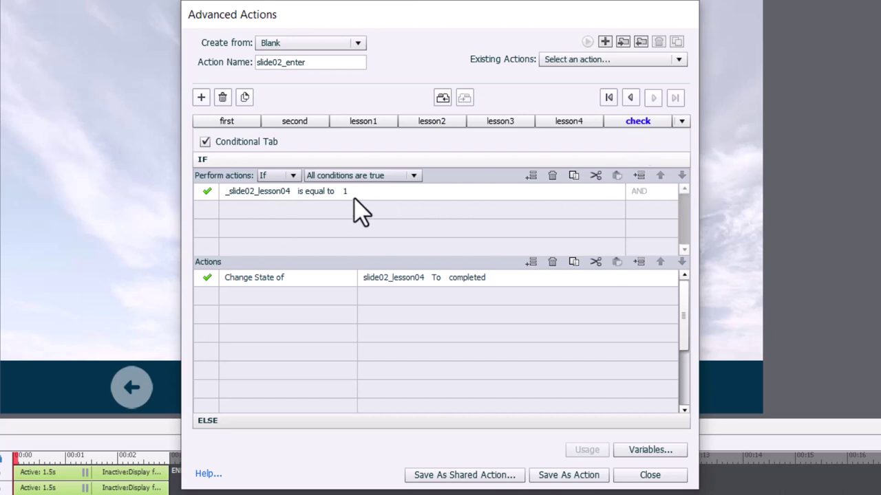
click(250, 210)
click(255, 210)
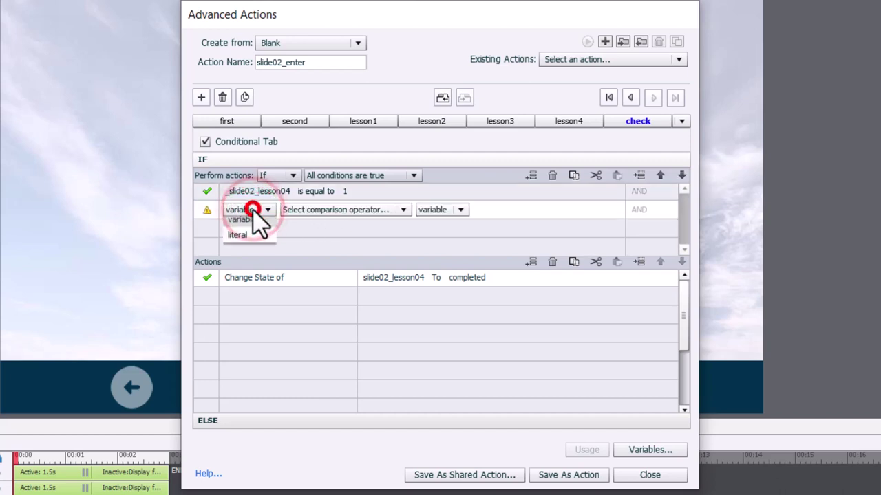
click(255, 225)
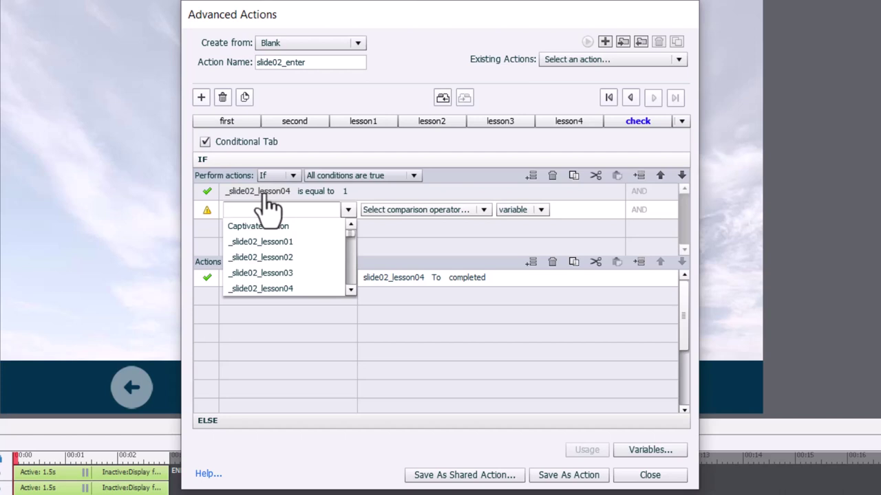
click(282, 242)
click(326, 210)
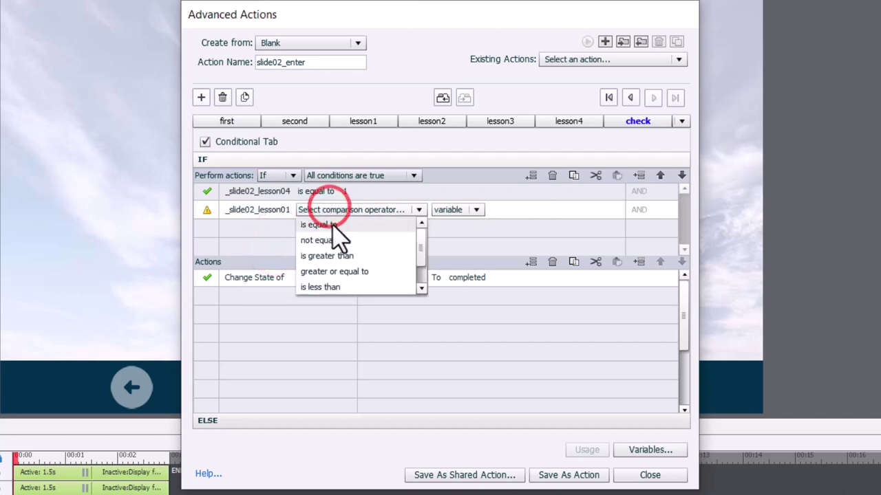
click(333, 224)
click(375, 209)
click(367, 241)
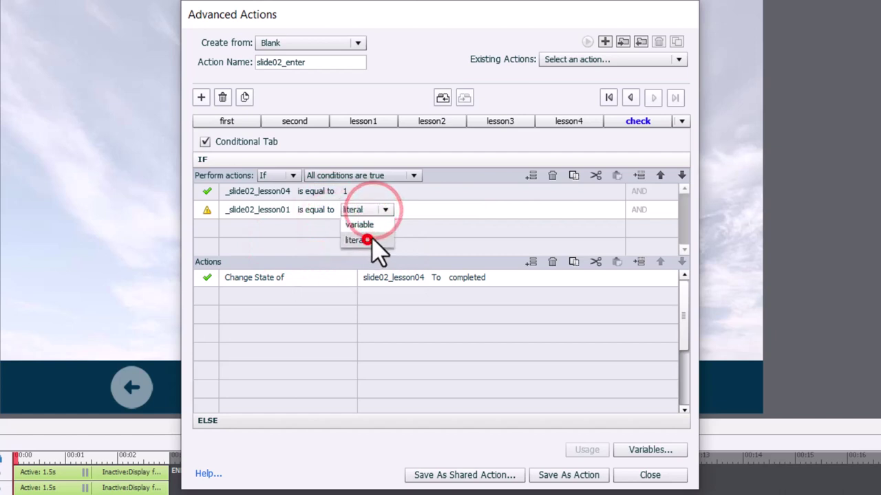
text(1)
key(Return)
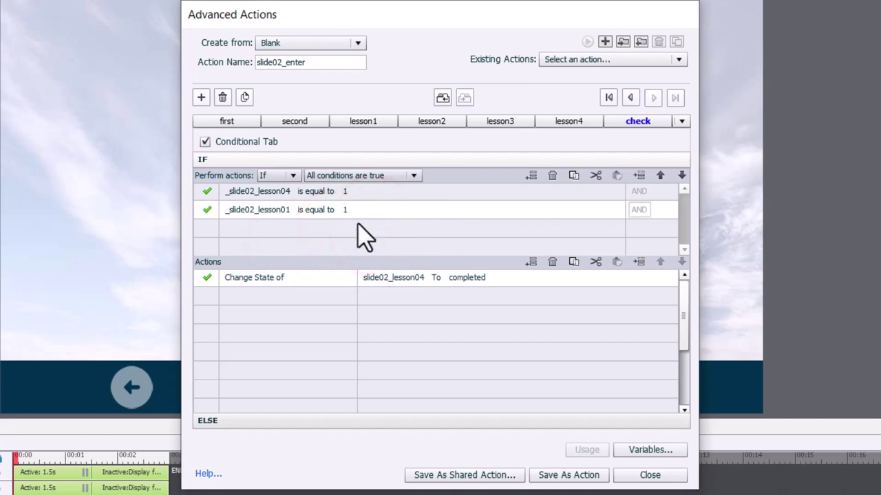
Paste copies of that condition, switching them to _slide02_lesson02 and _slide02_lesson03
click(574, 176)
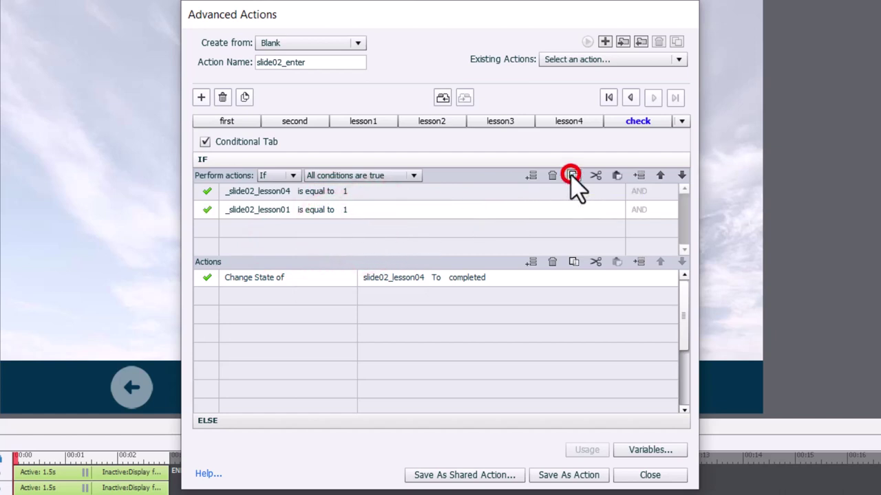
click(241, 227)
click(617, 176)
click(269, 228)
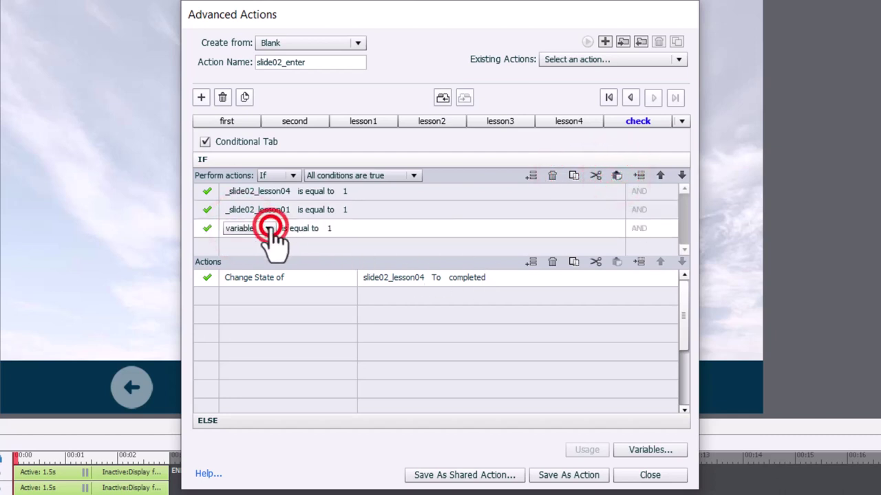
click(254, 232)
click(253, 243)
click(290, 277)
click(291, 246)
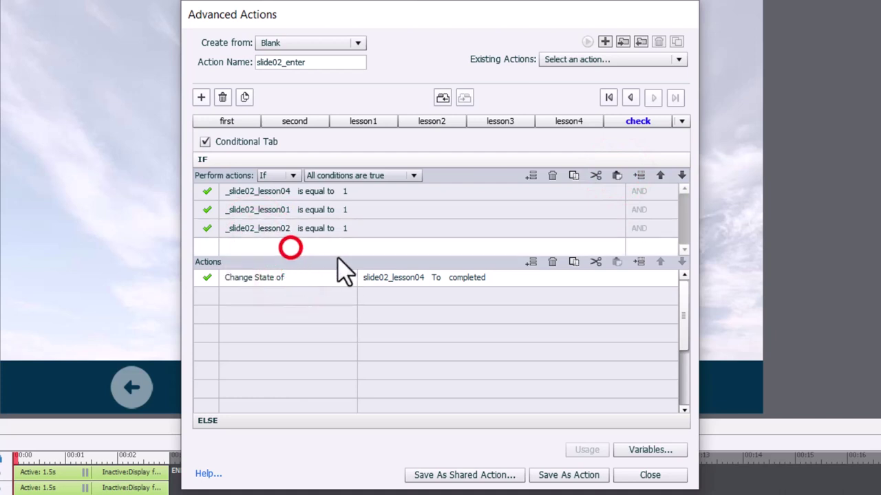
click(617, 176)
click(271, 246)
click(268, 246)
click(263, 262)
click(314, 310)
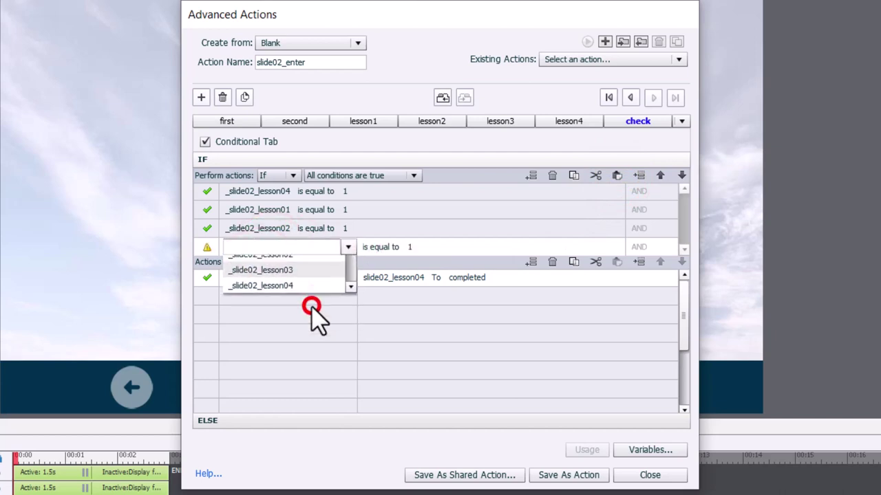
Move the _slide02_lesson04 condition to the bottom and delete the Change State of action
click(382, 193)
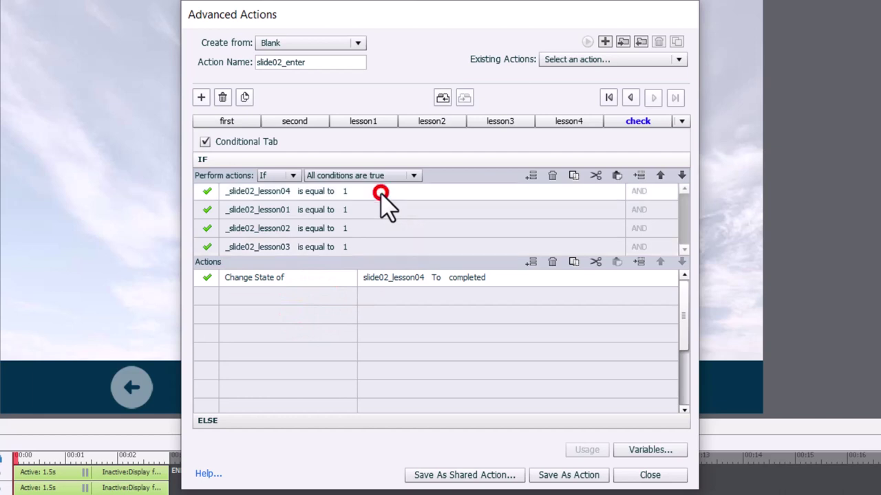
click(681, 177)
click(681, 177)
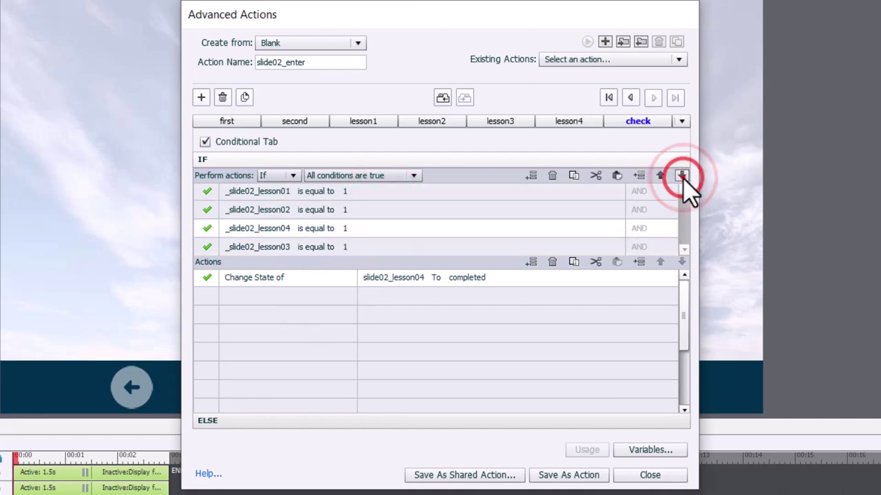
click(682, 177)
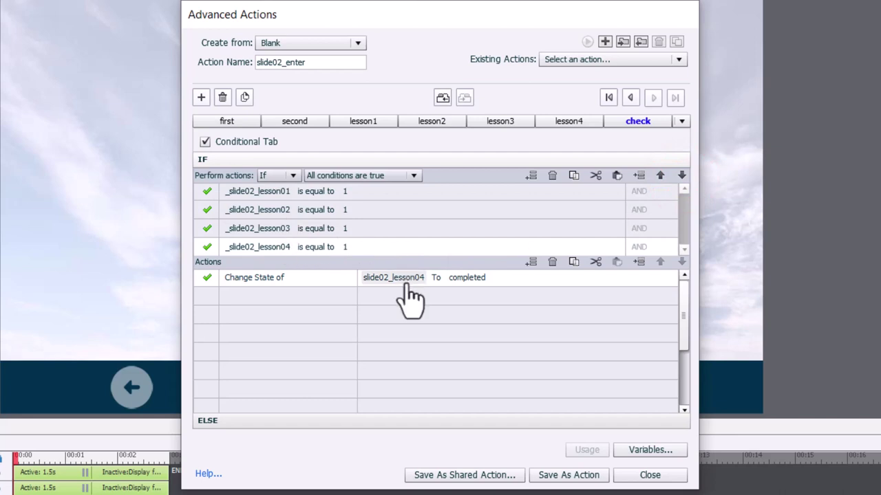
click(502, 279)
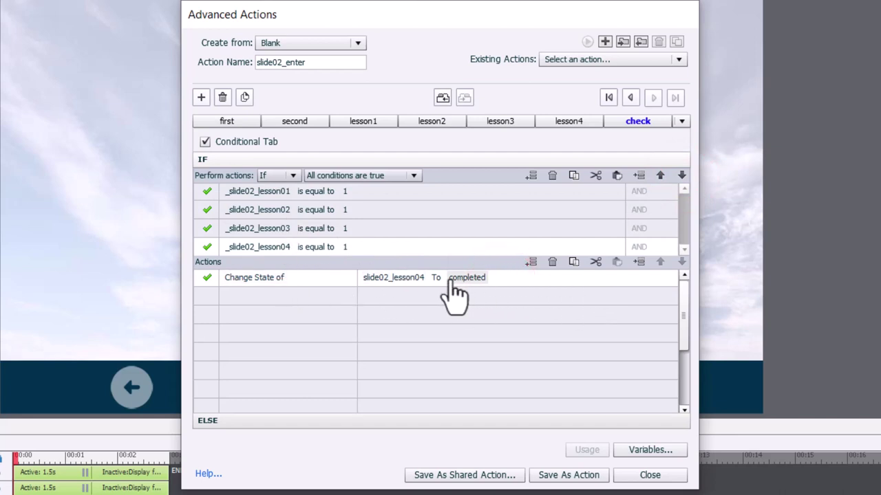
click(552, 263)
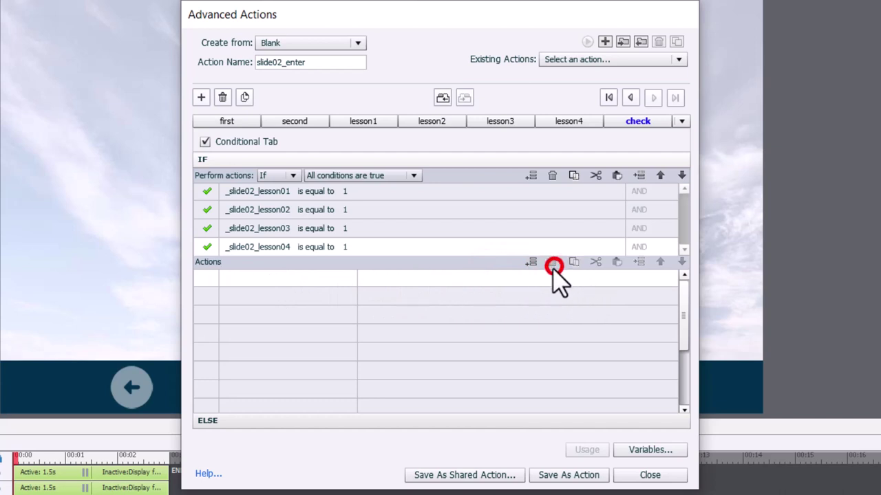
Add a Show action for slide2_next
click(236, 279)
click(236, 279)
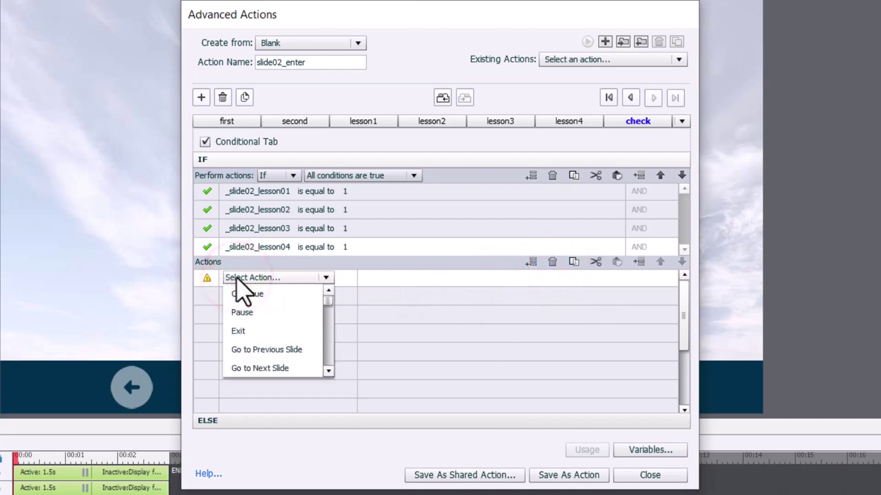
scroll(241, 293, down, 3)
click(237, 309)
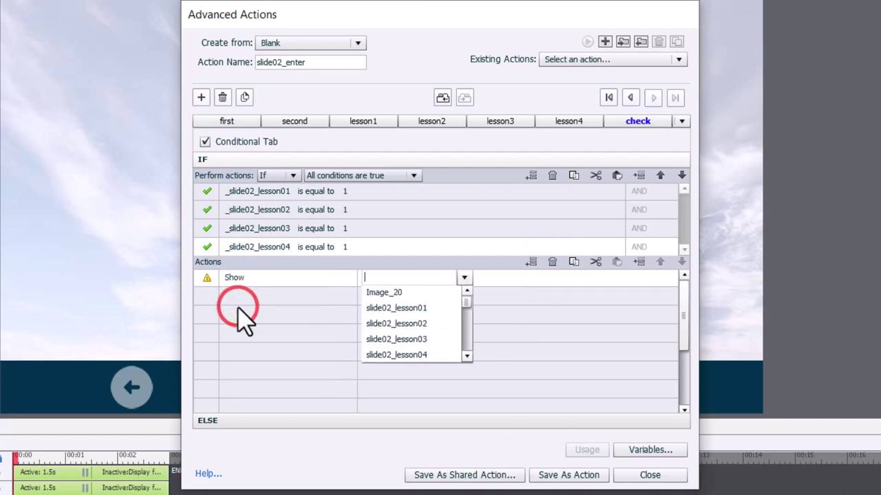
text(next)
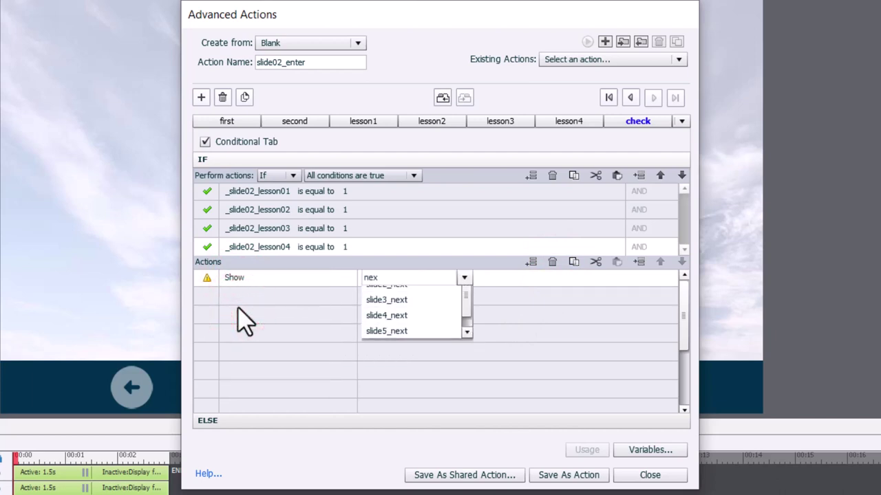
key(Down)
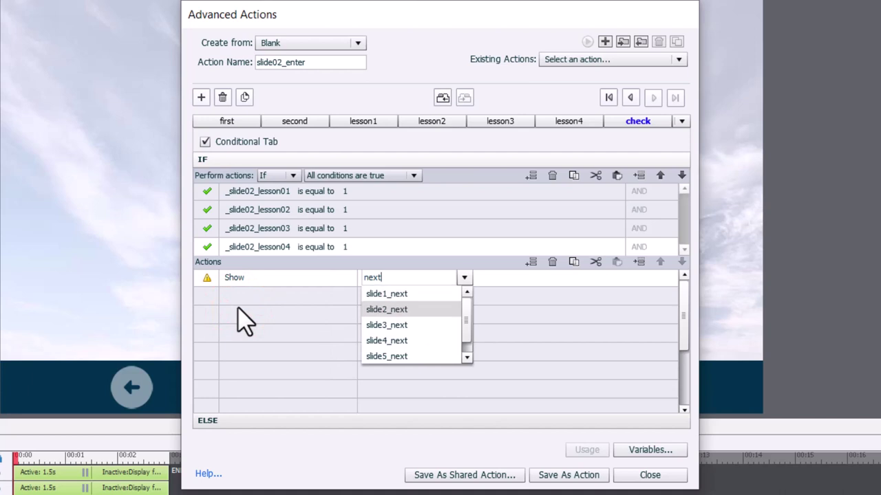
key(Return)
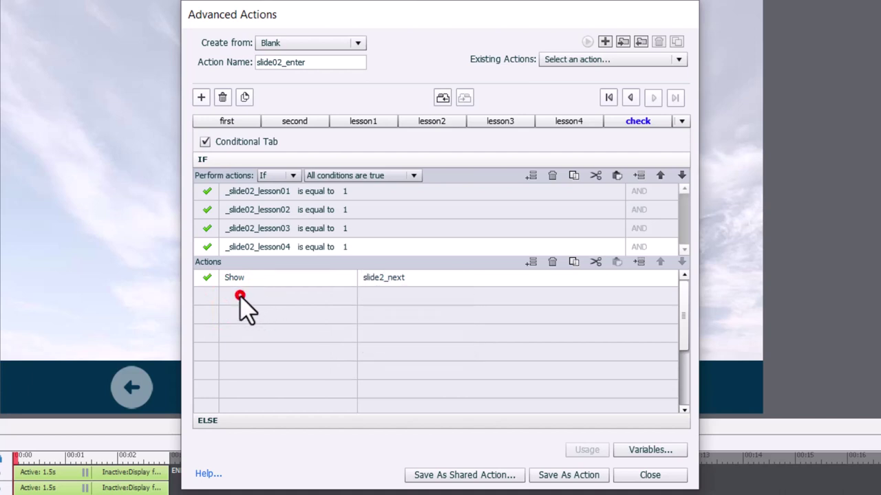
Add a Play Audio action using the Slide 02 Complete clip, previewed and confirmed
click(240, 295)
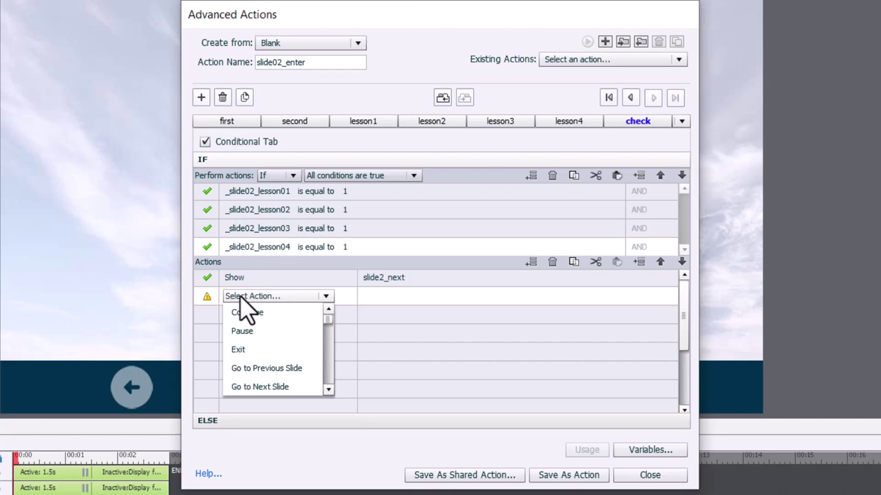
key(Down)
key(Down)
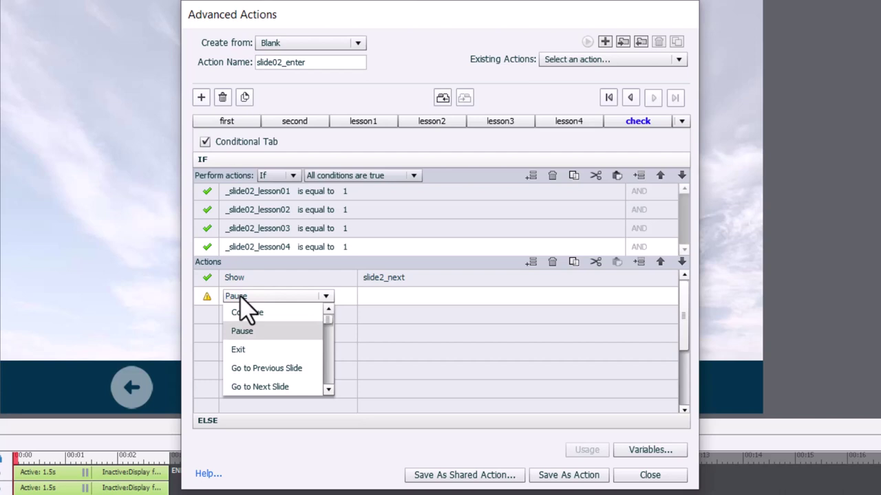
key(p)
key(Return)
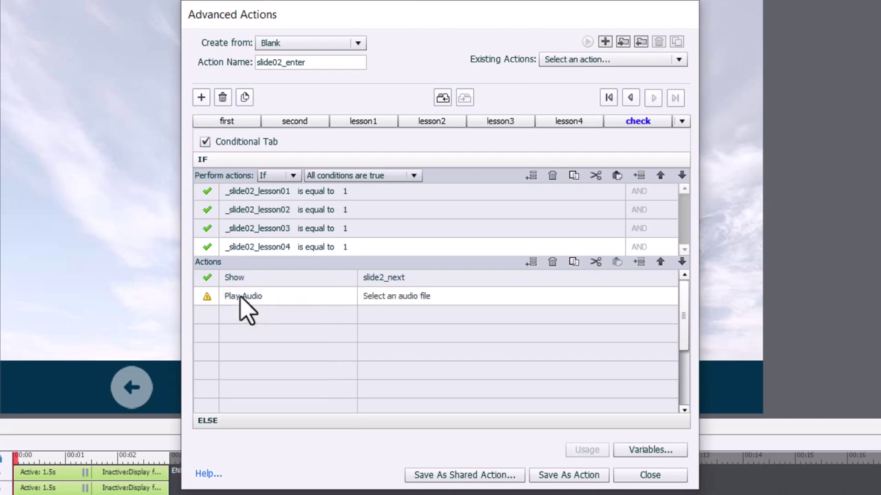
click(410, 298)
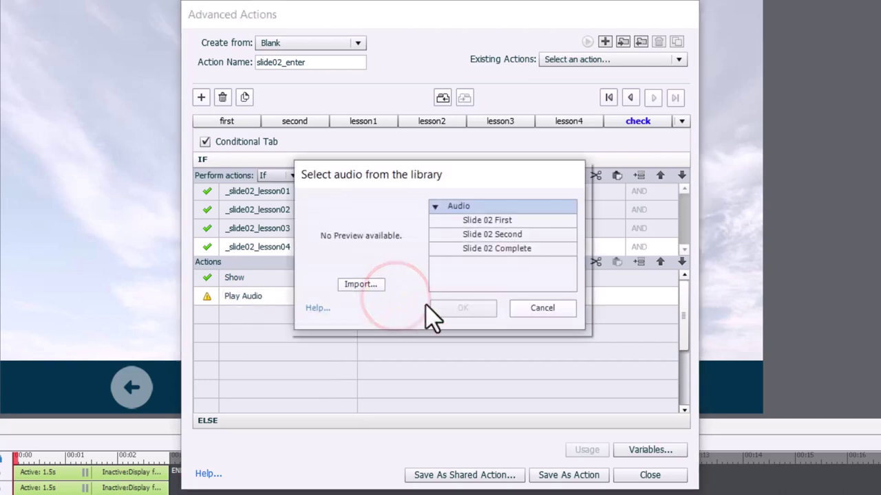
click(523, 250)
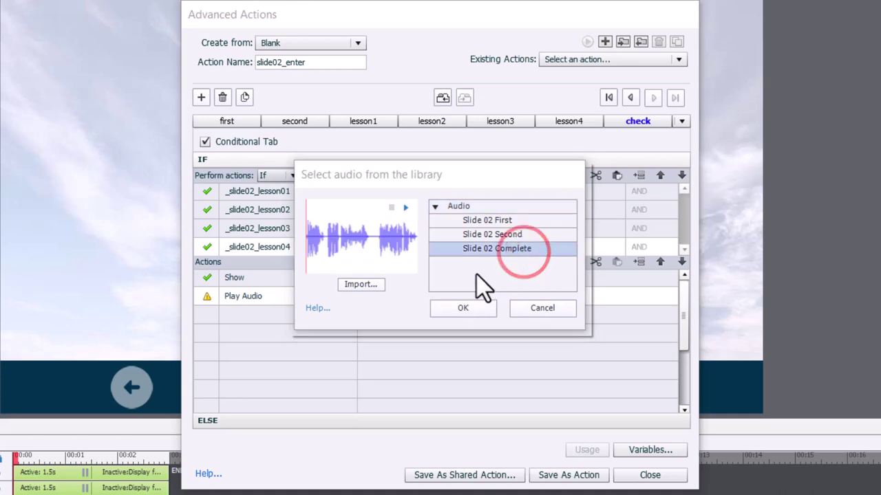
click(404, 208)
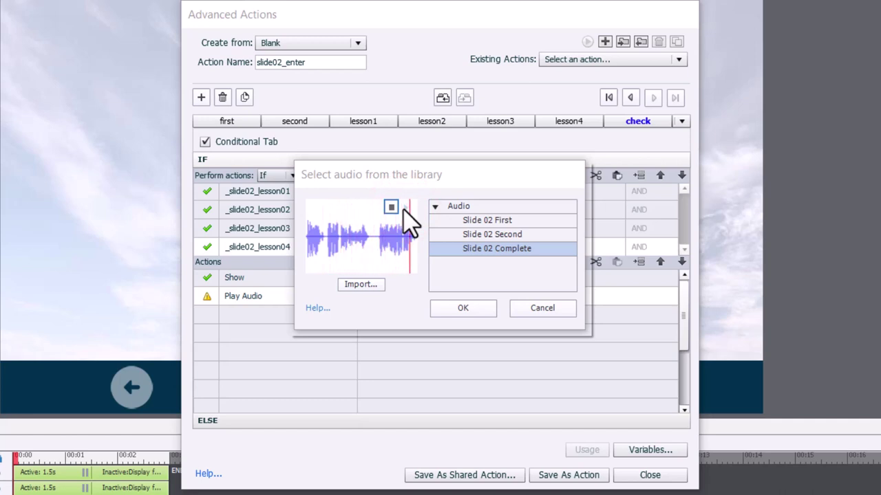
click(464, 307)
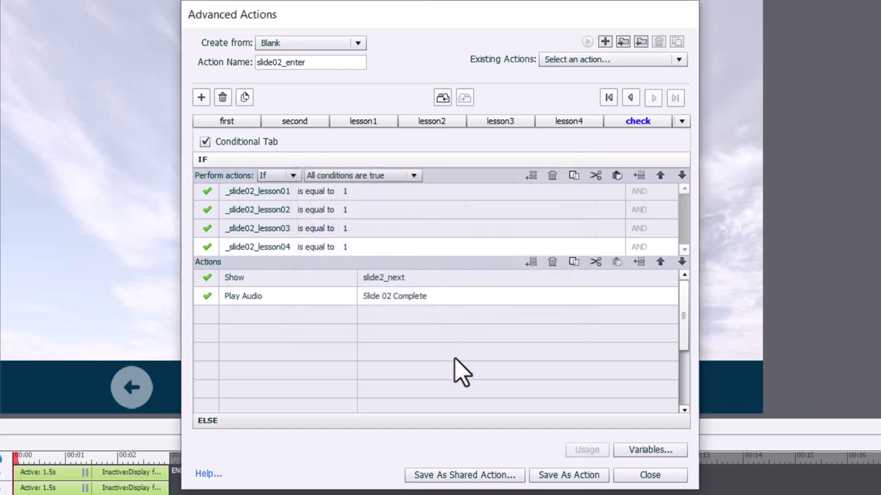
Save slide02_enter as an action, close the Advanced Actions editor, and select the Lesson 1 button
click(571, 475)
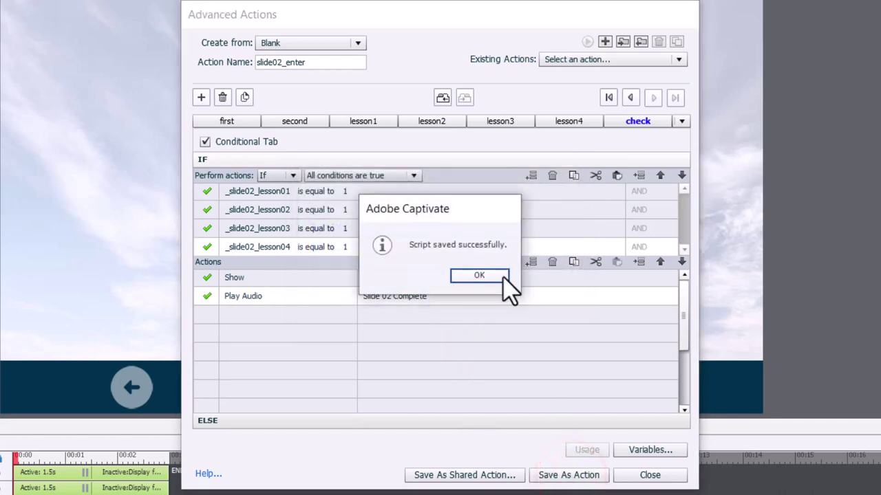
click(480, 275)
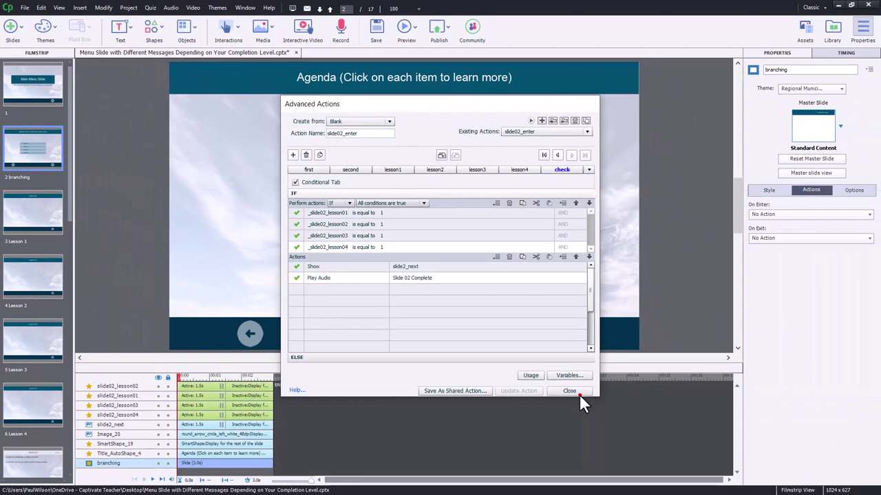
click(570, 390)
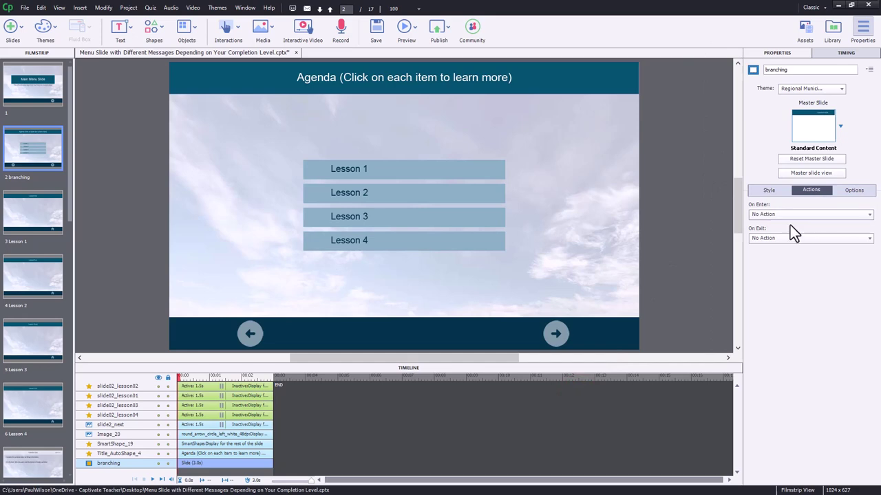
click(470, 178)
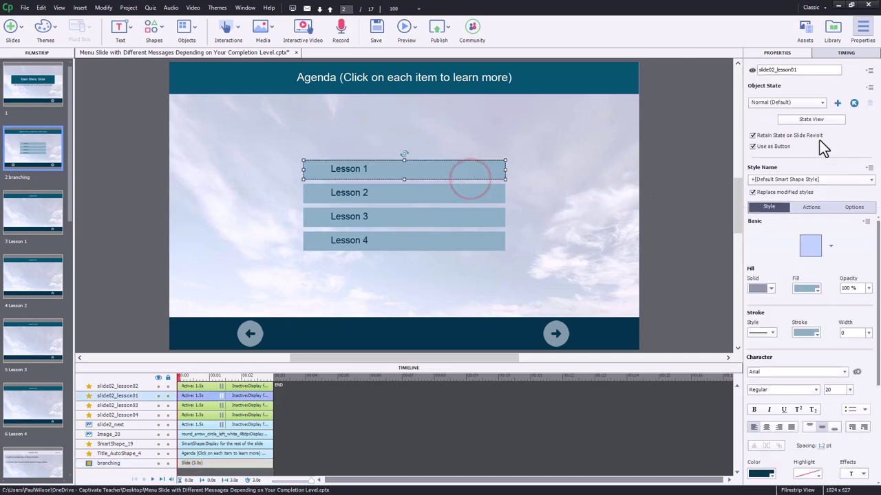
click(36, 148)
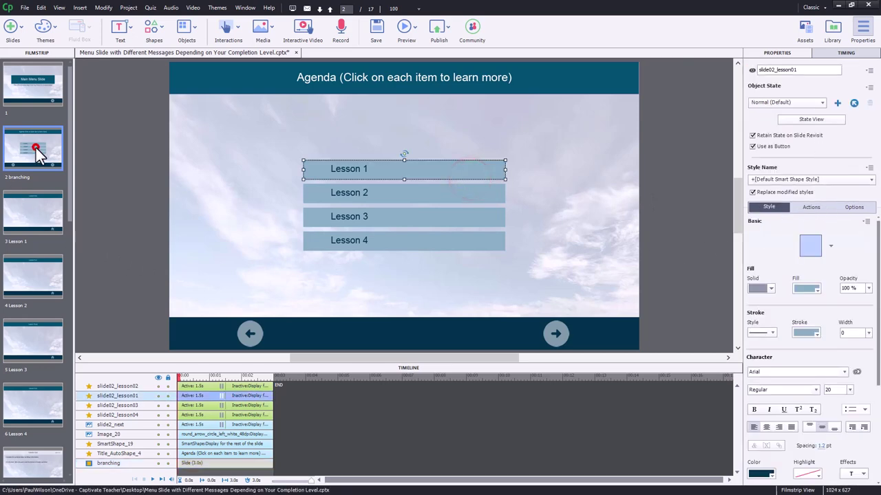